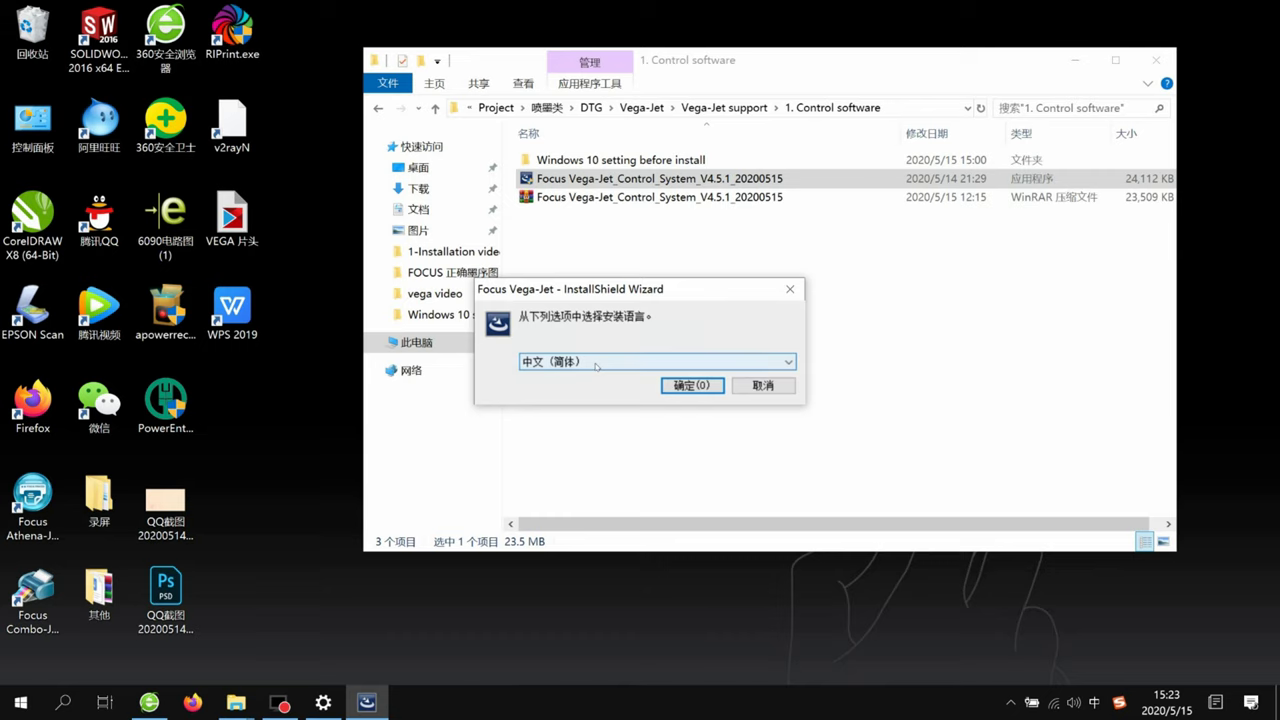
Step: Choose English (英语) as the Focus Vega-Jet installation language and start preparing the setup
left_click(596, 366)
left_click(590, 372)
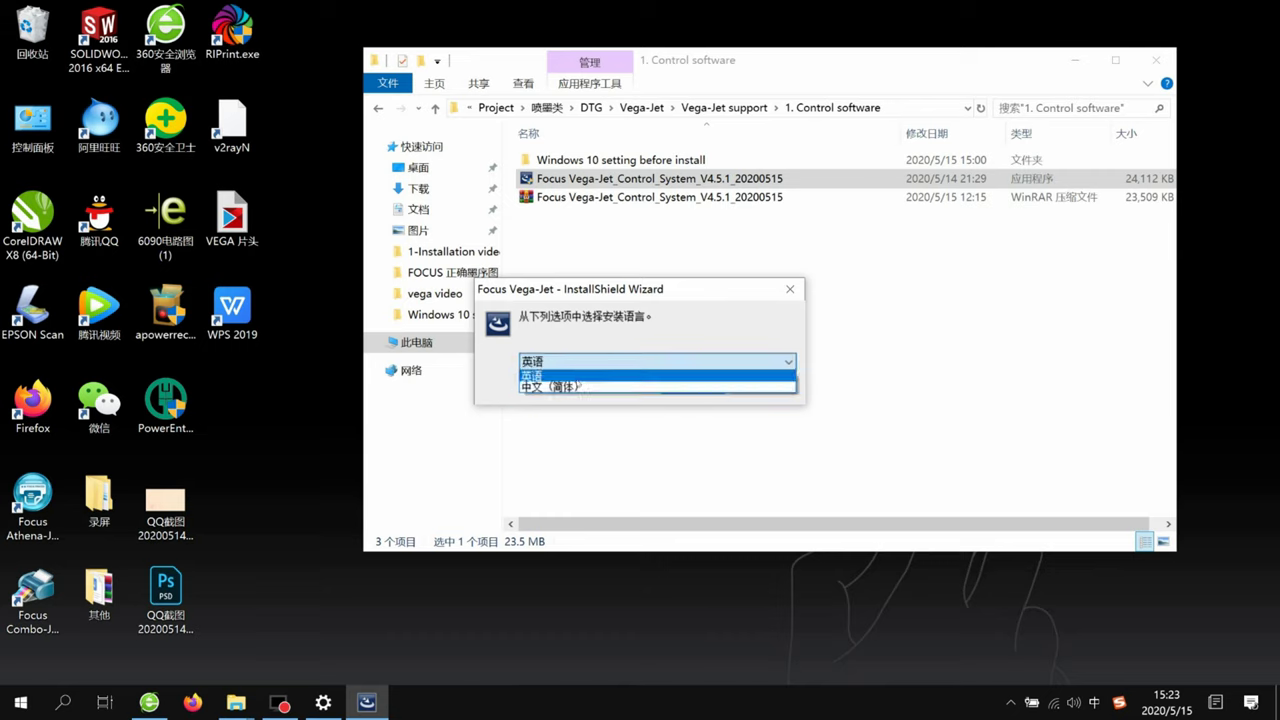
left_click(576, 360)
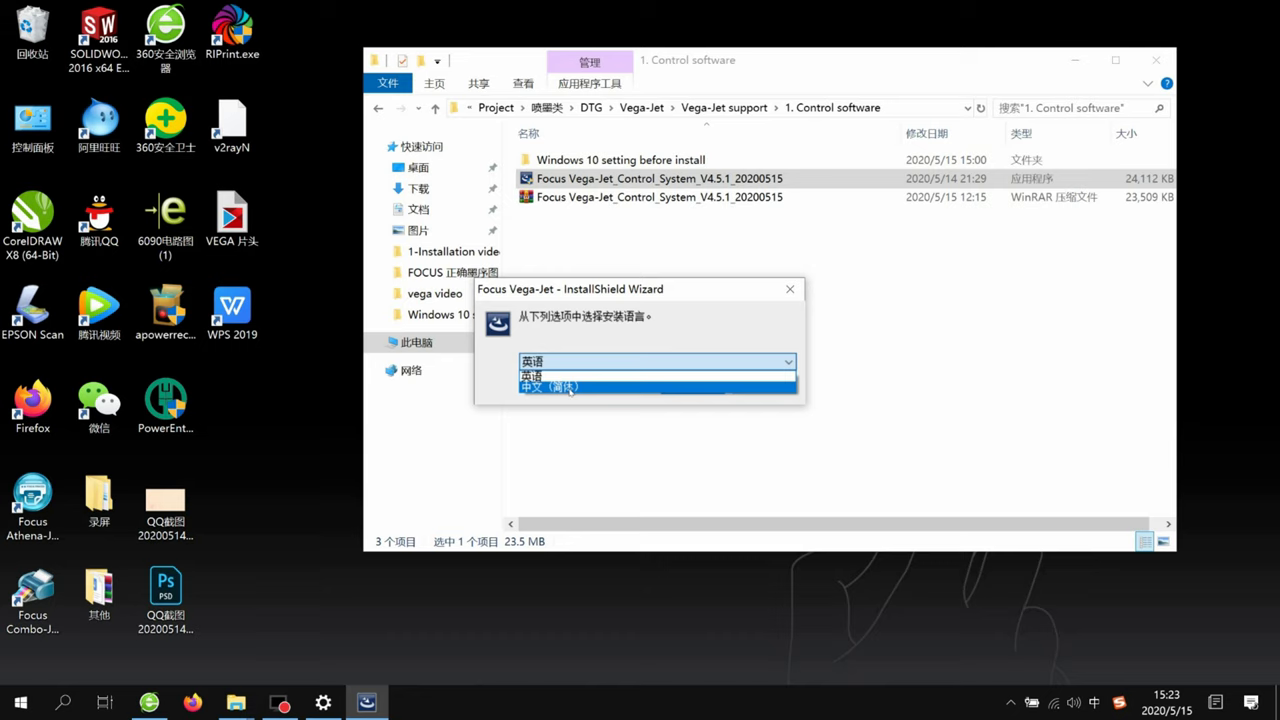
left_click(568, 377)
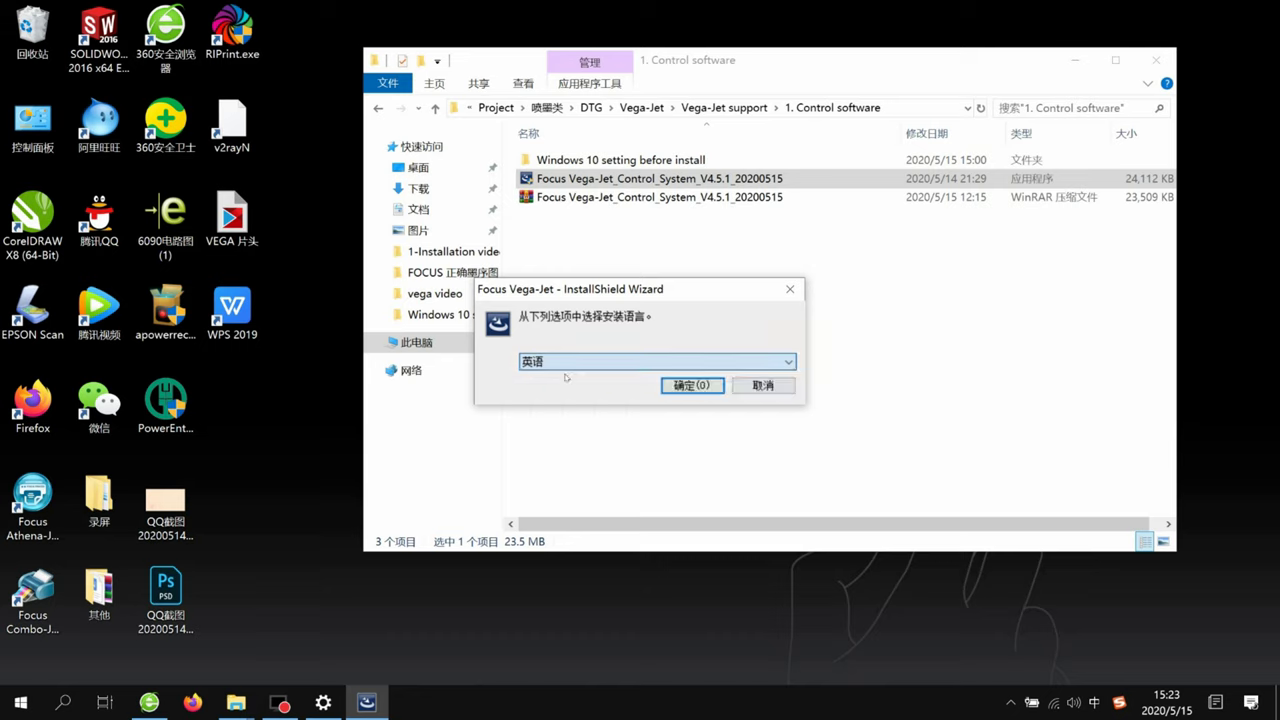
left_click(573, 364)
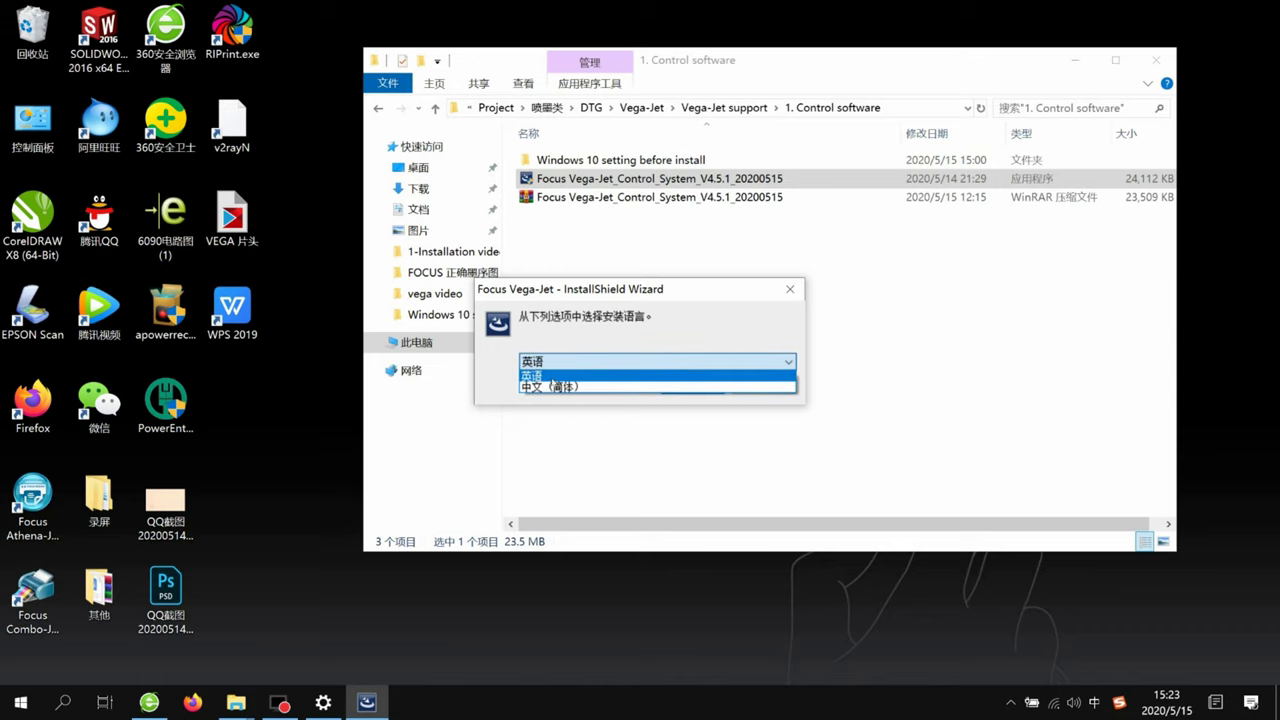
left_click(552, 378)
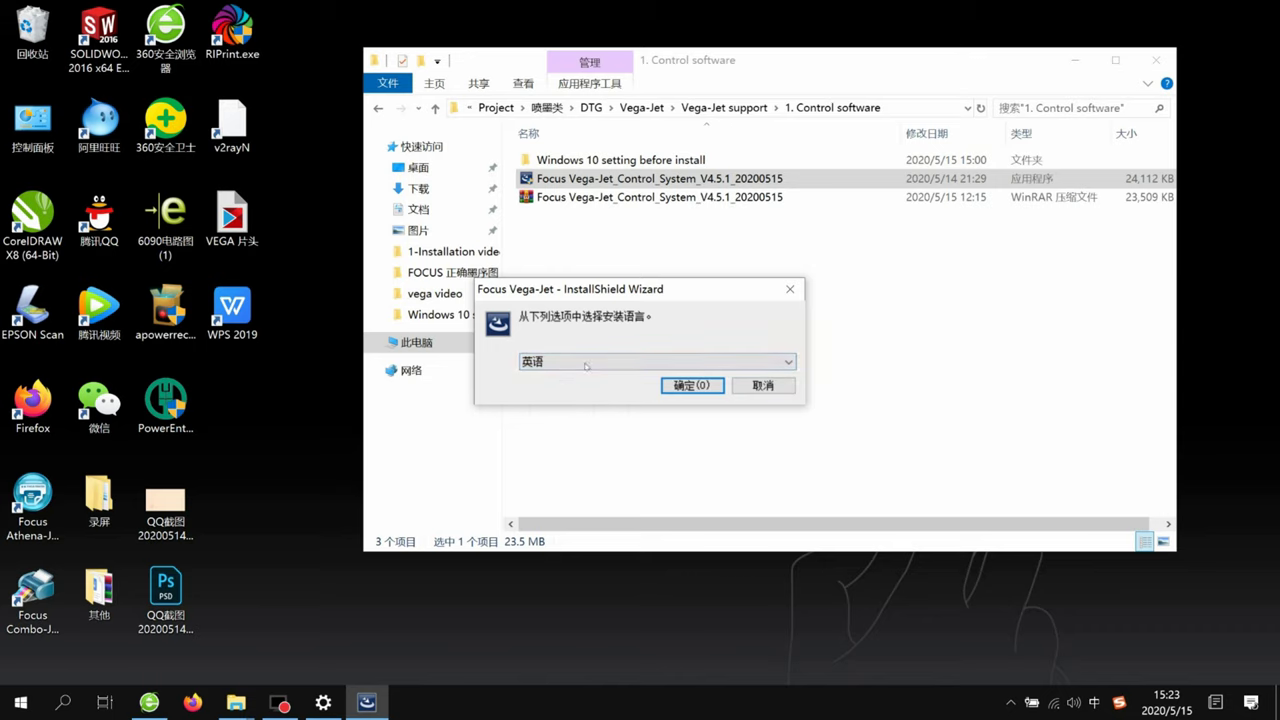
left_click(689, 386)
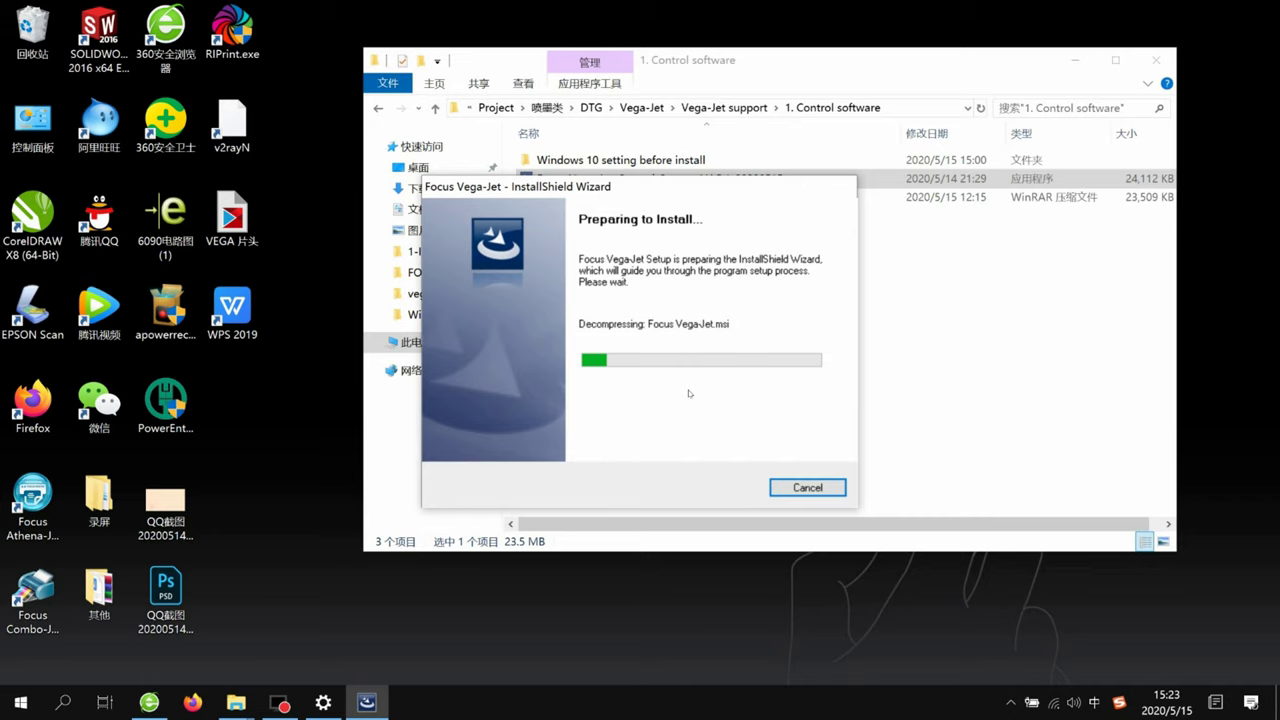
Step: Minimise the file window and install Focus Vega-Jet into D:\Program Files with the SUV Print feature
left_click(1075, 60)
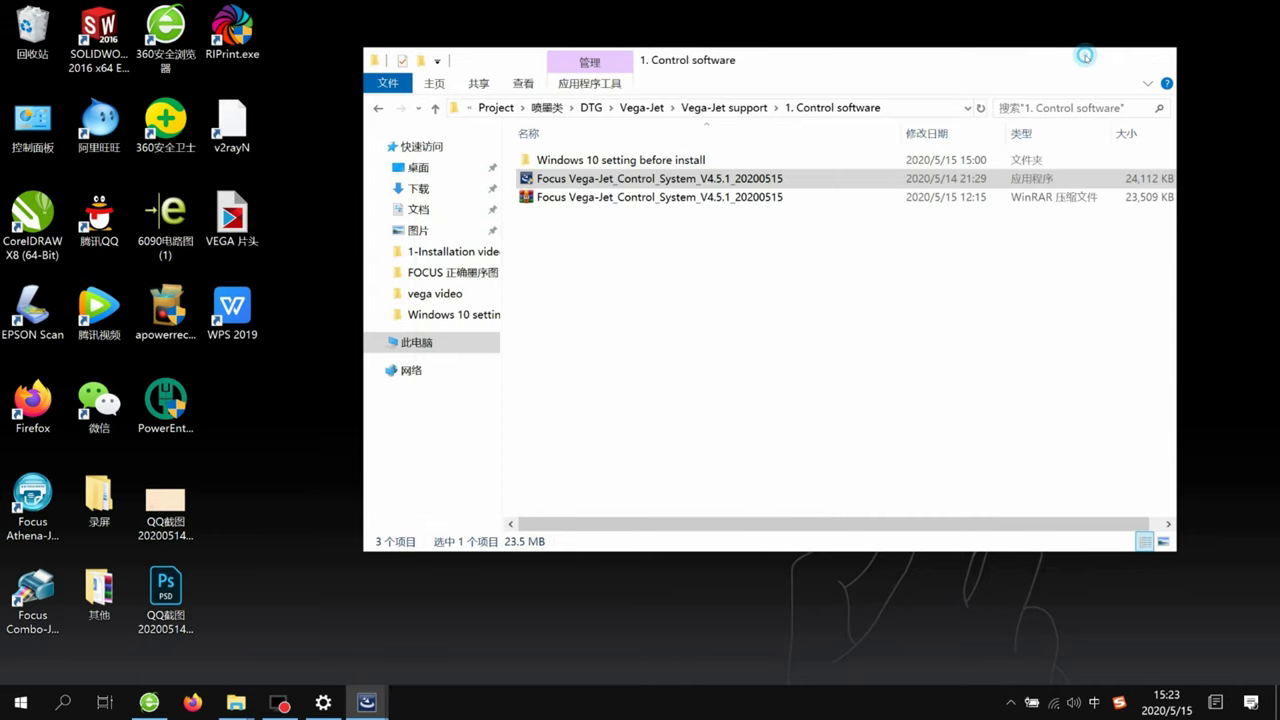
left_click_drag(720, 188, 737, 163)
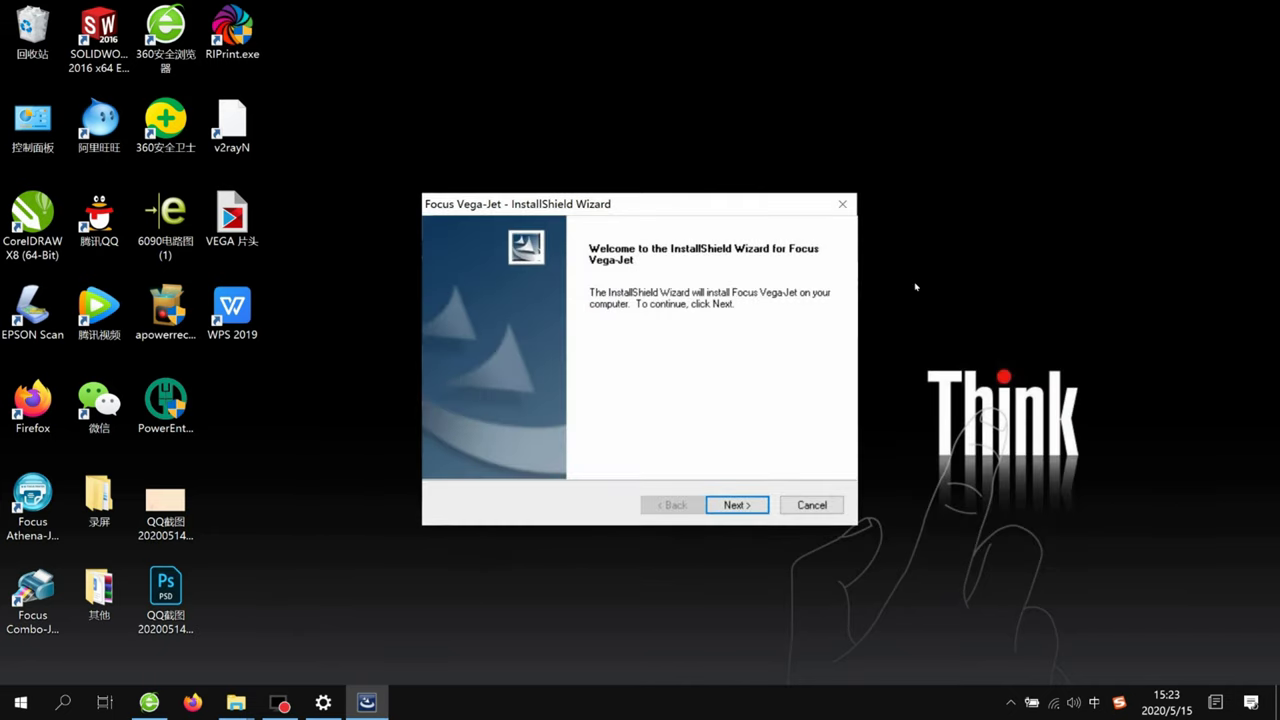
left_click(745, 507)
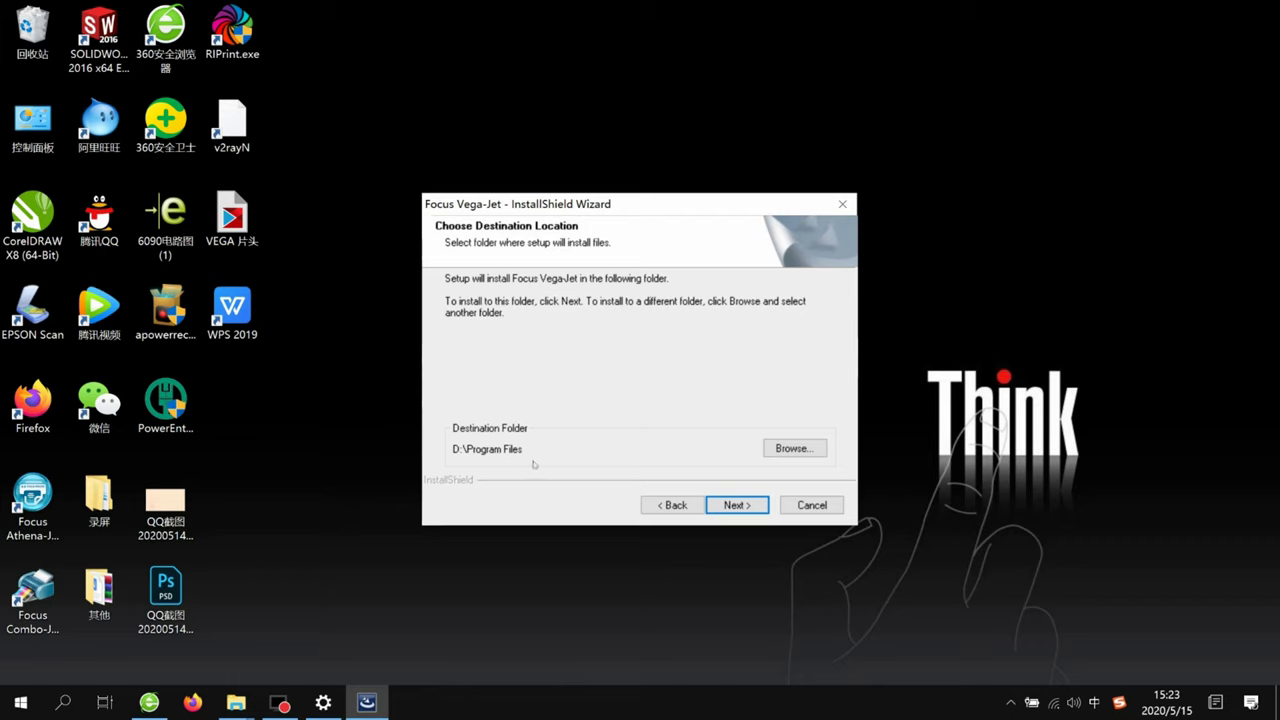
left_click(745, 507)
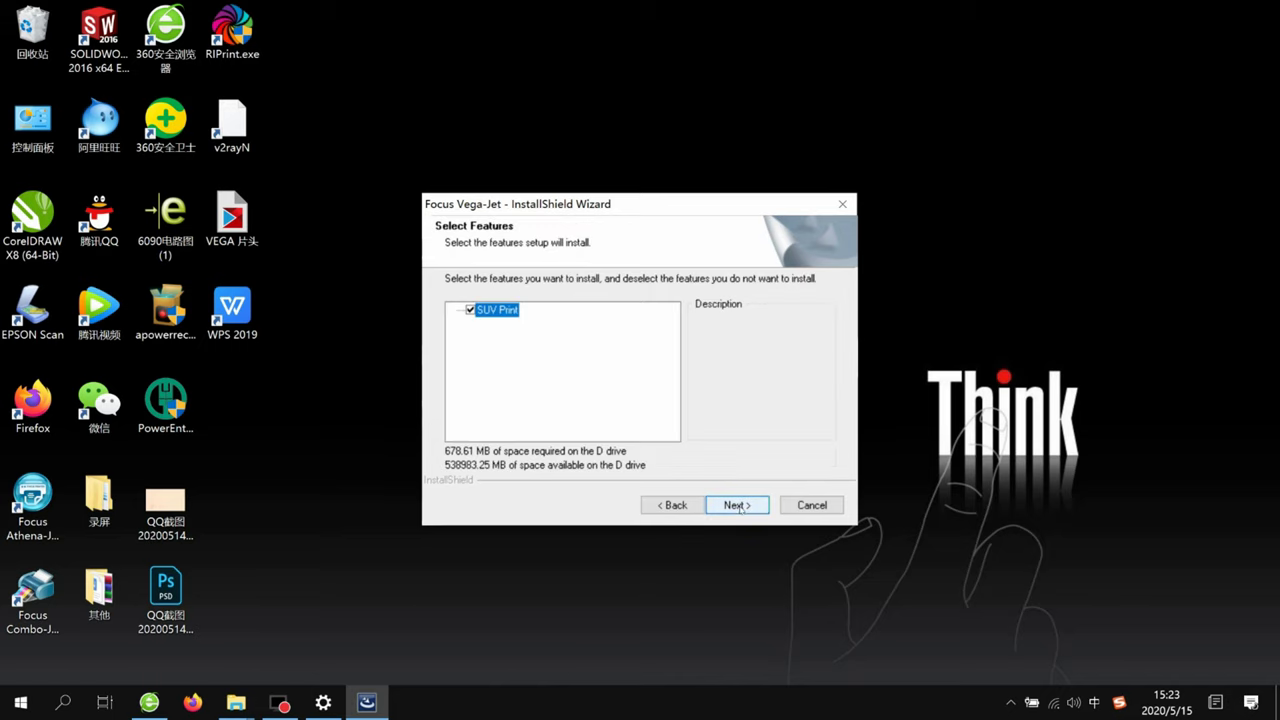
left_click(738, 505)
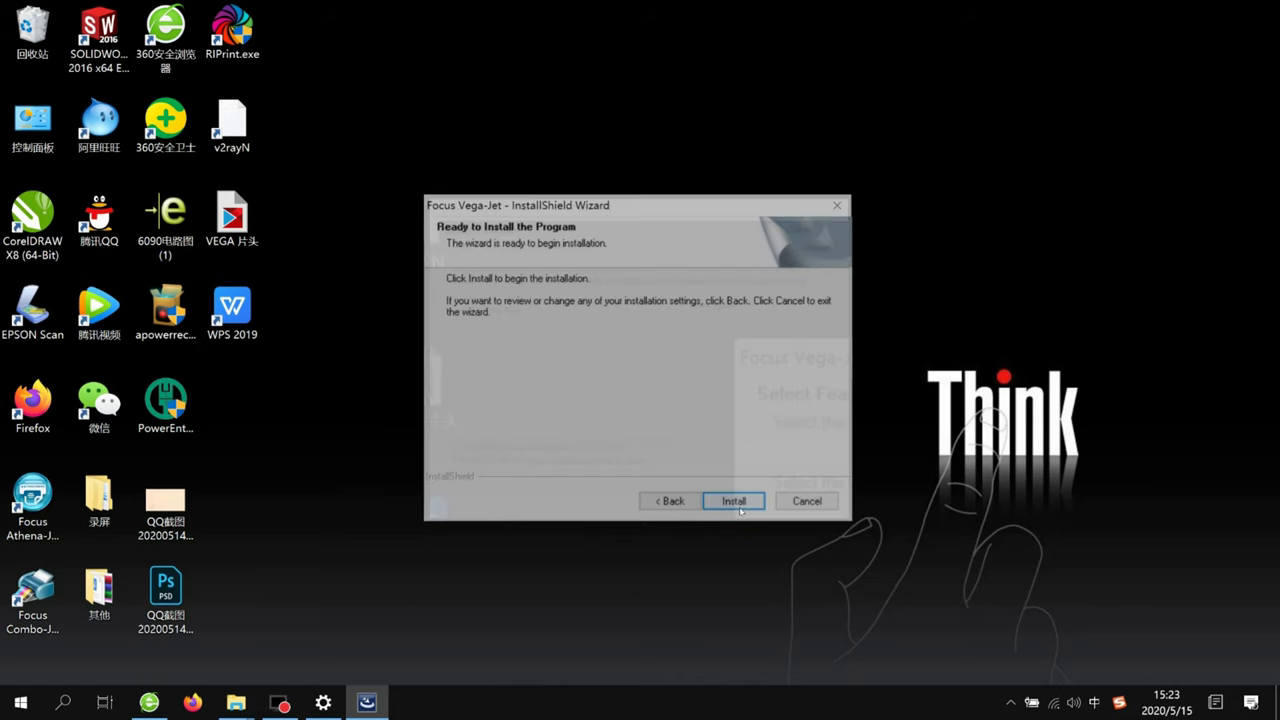
left_click(740, 507)
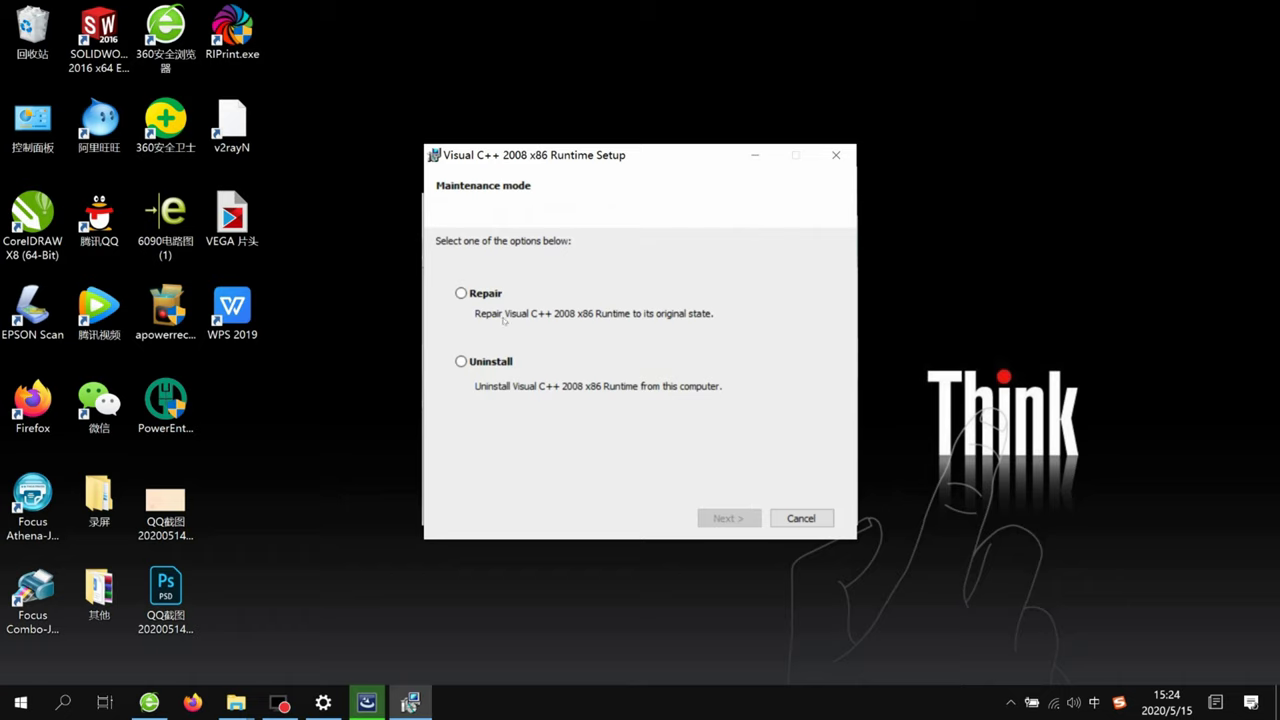
Step: Repair the Visual C++ 2008 x86 Runtime and finish its setup
left_click(486, 296)
left_click(729, 518)
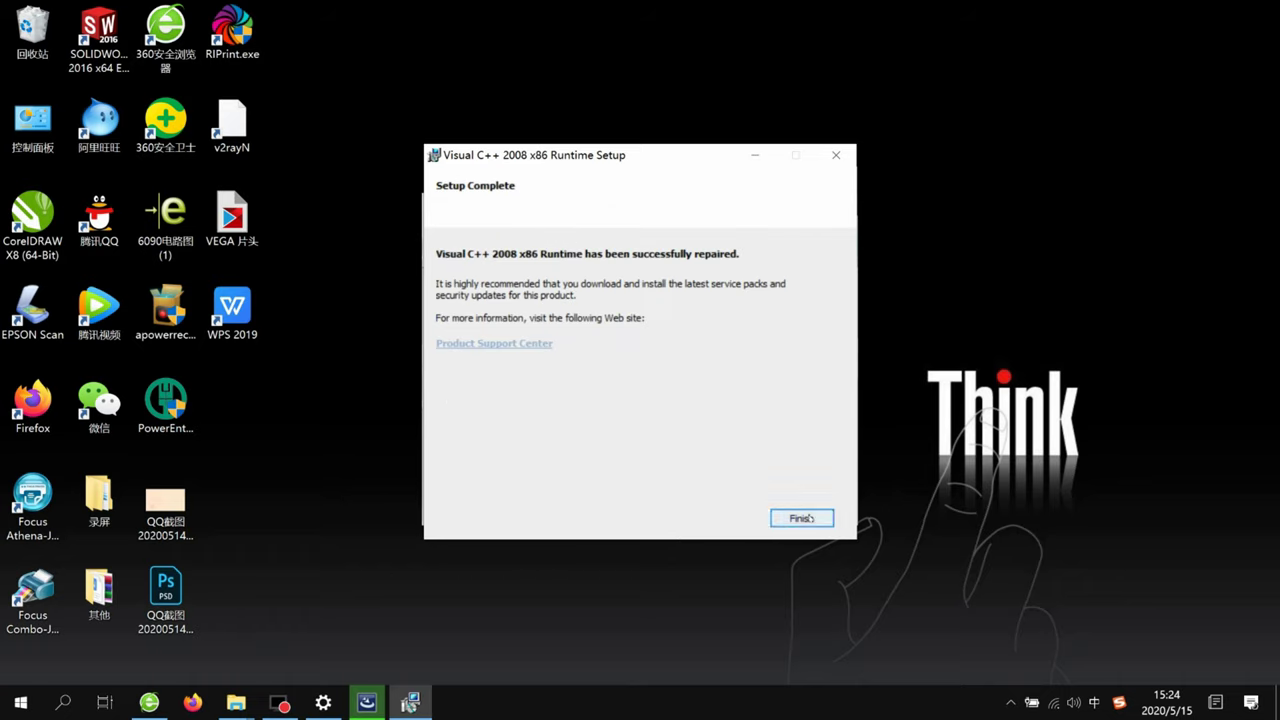
left_click(802, 518)
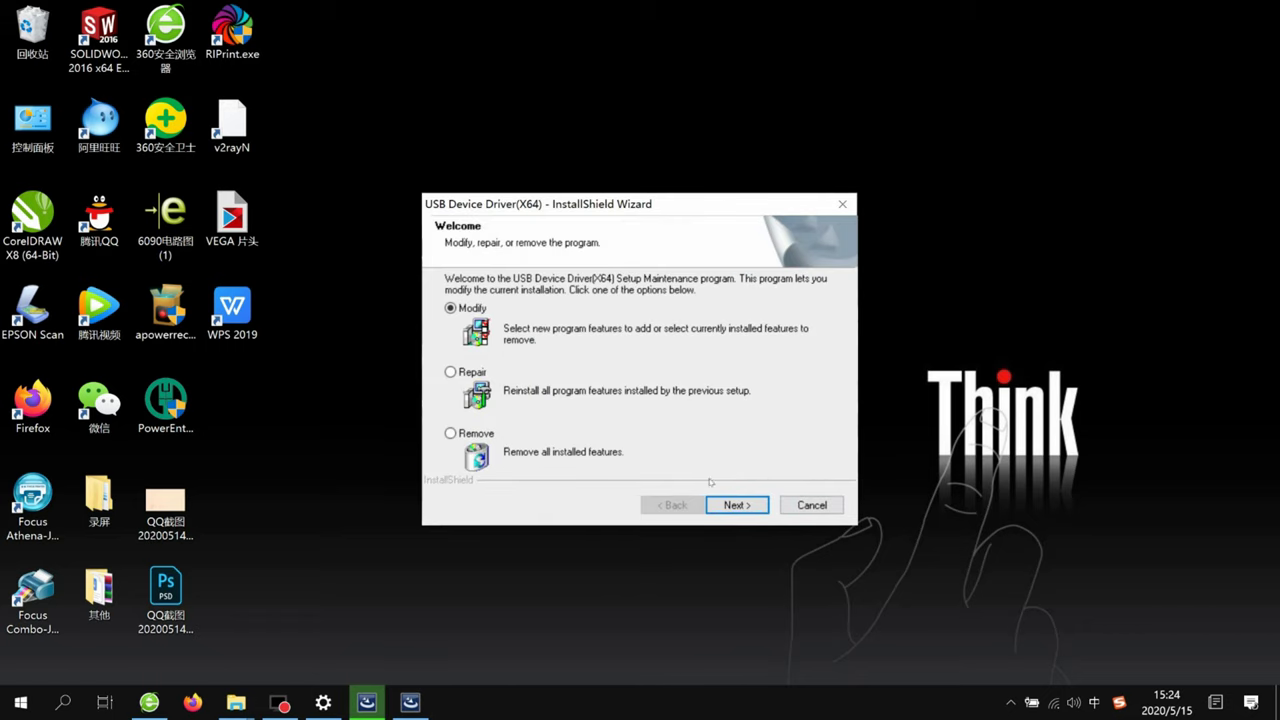
Step: Complete the USB Device Driver(X64) maintenance in Modify mode, keeping the cyusb feature selected
left_click(737, 505)
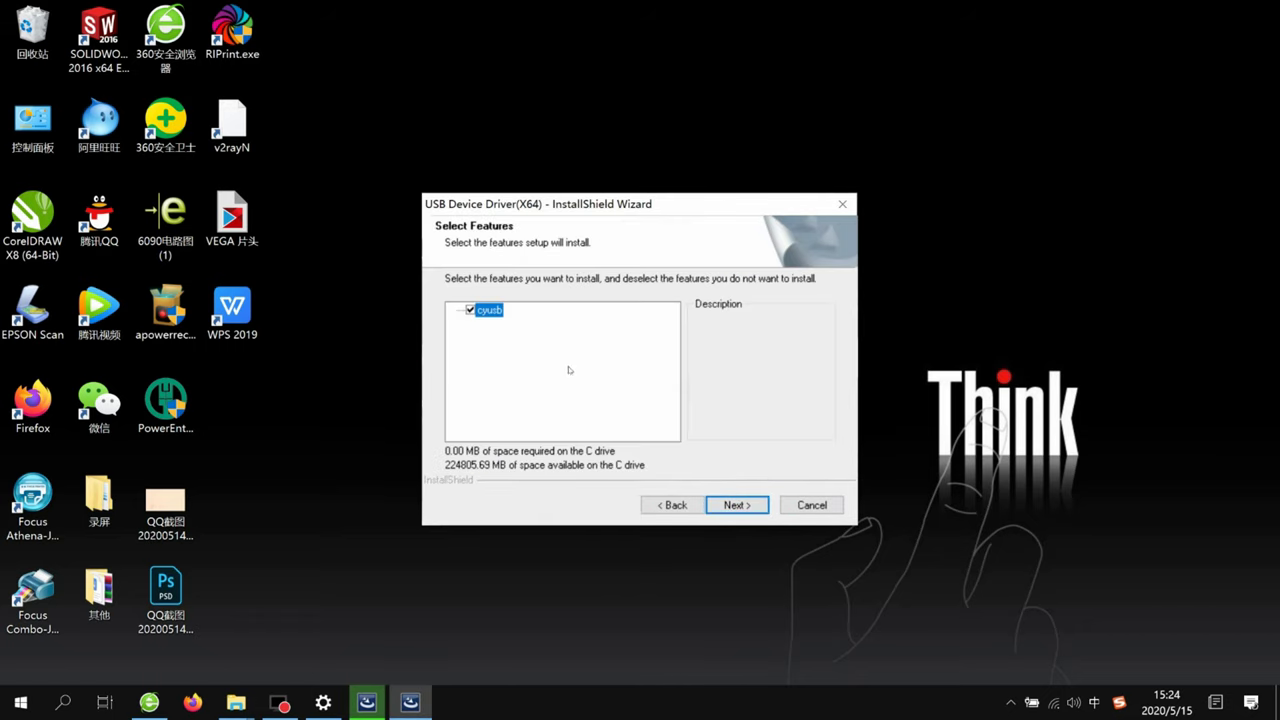
left_click(755, 511)
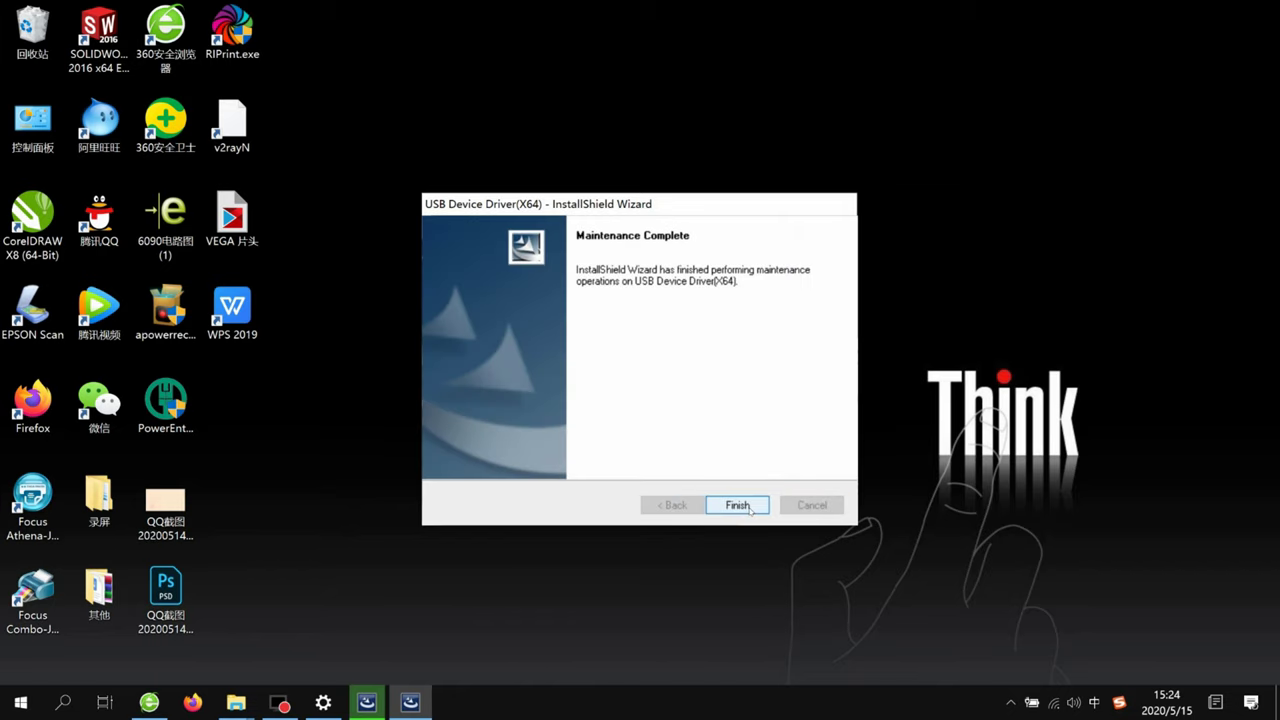
left_click(740, 506)
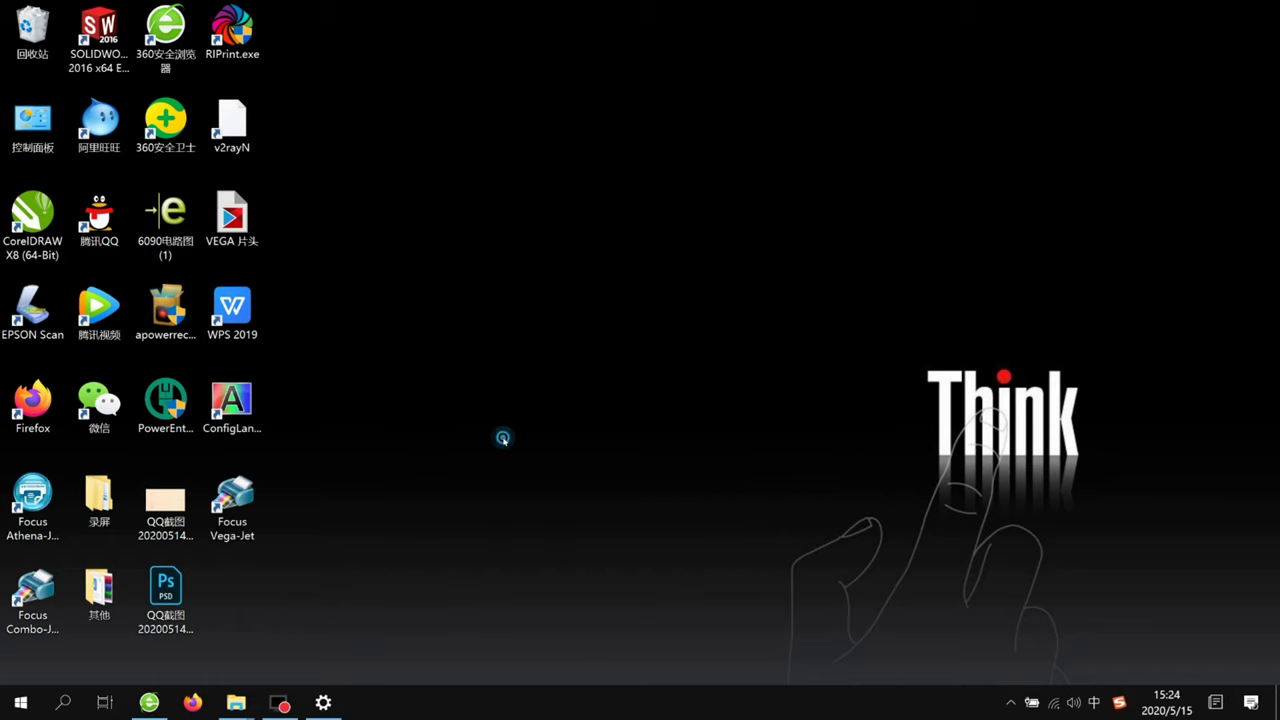
Step: Try to launch Focus Vega-Jet from the desktop and dismiss the PrintDream message
left_click(235, 511)
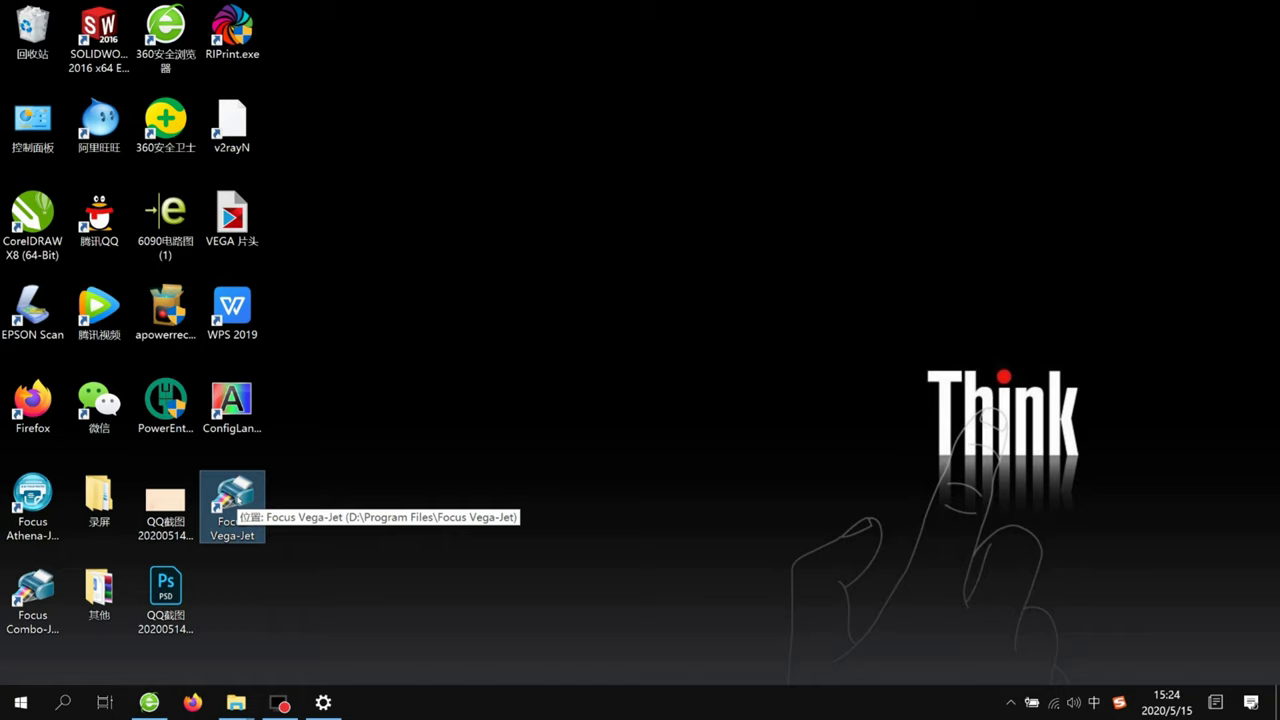
double_click(235, 500)
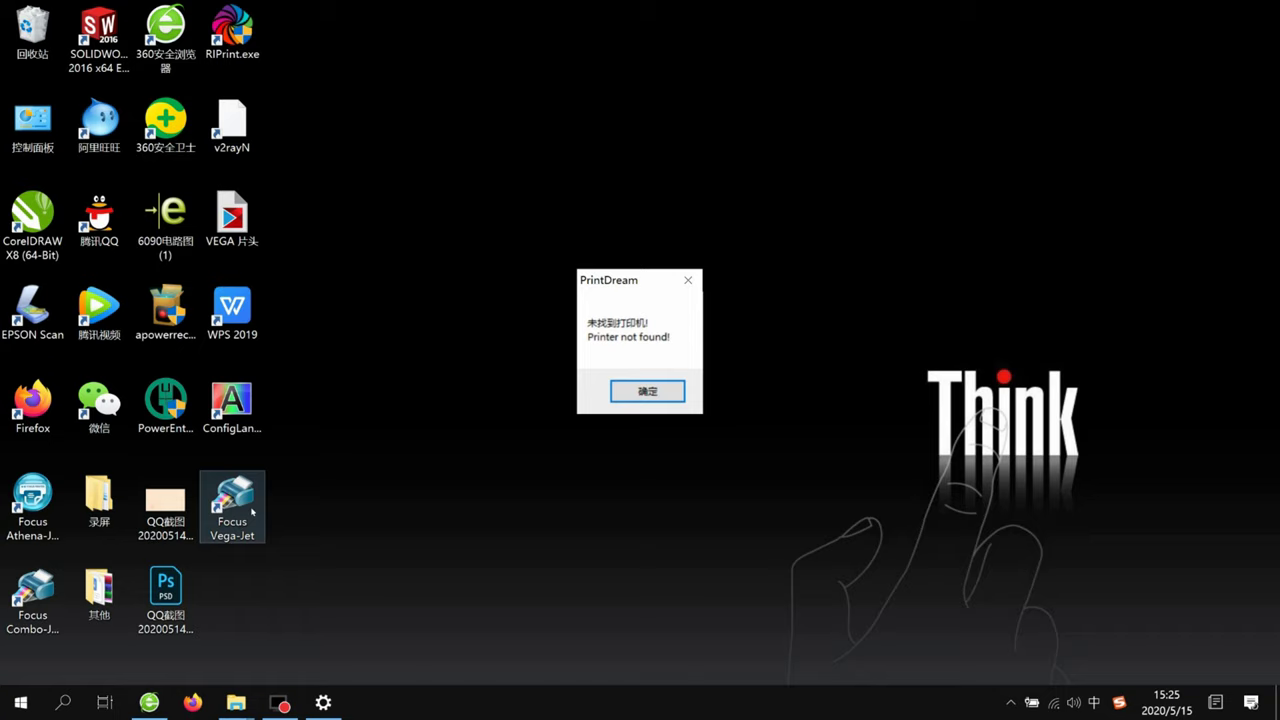
left_click(634, 391)
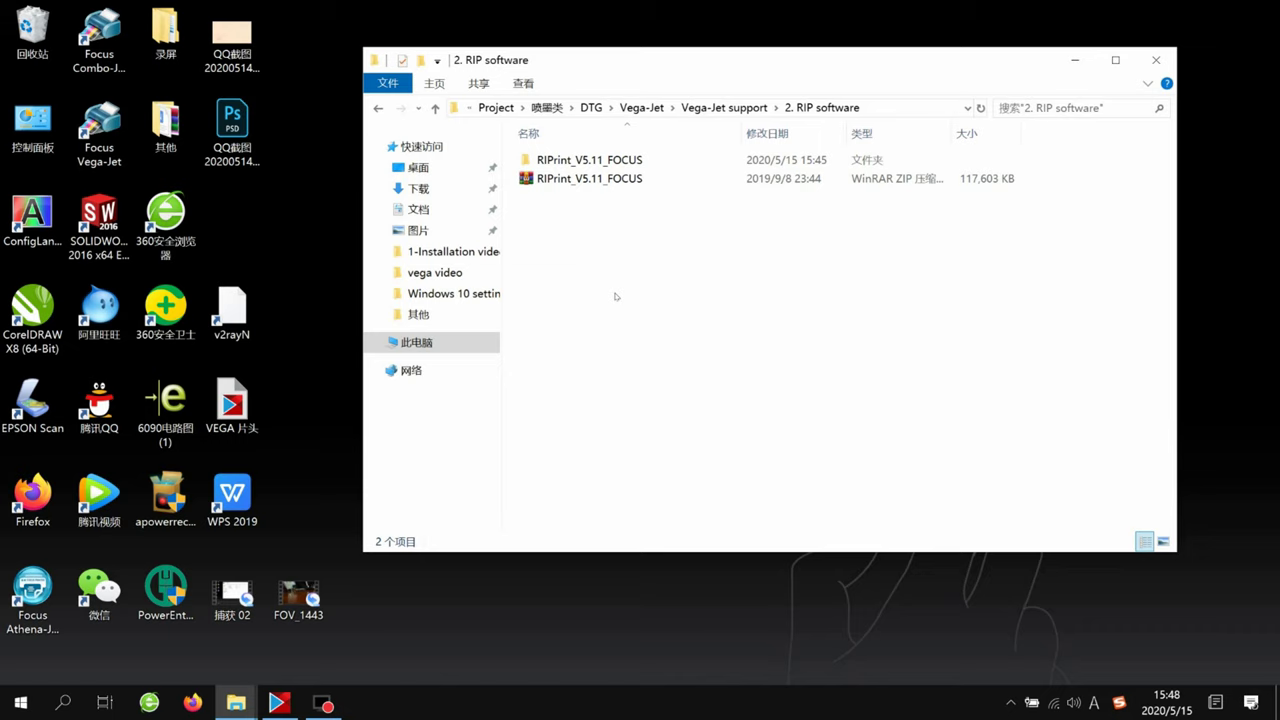
Step: Open the extracted RIPrint_V5.11_FOCUS folder inside the 2. RIP software folder of Vega-Jet support
left_click(722, 107)
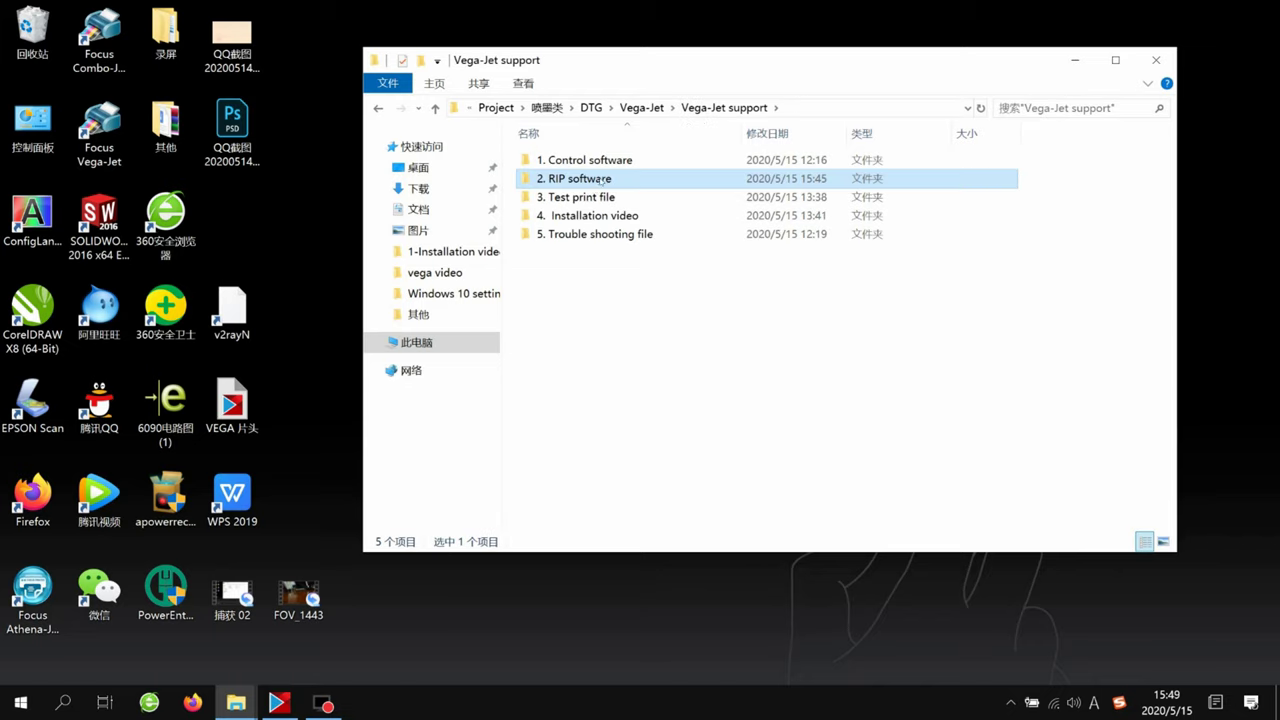
double_click(597, 180)
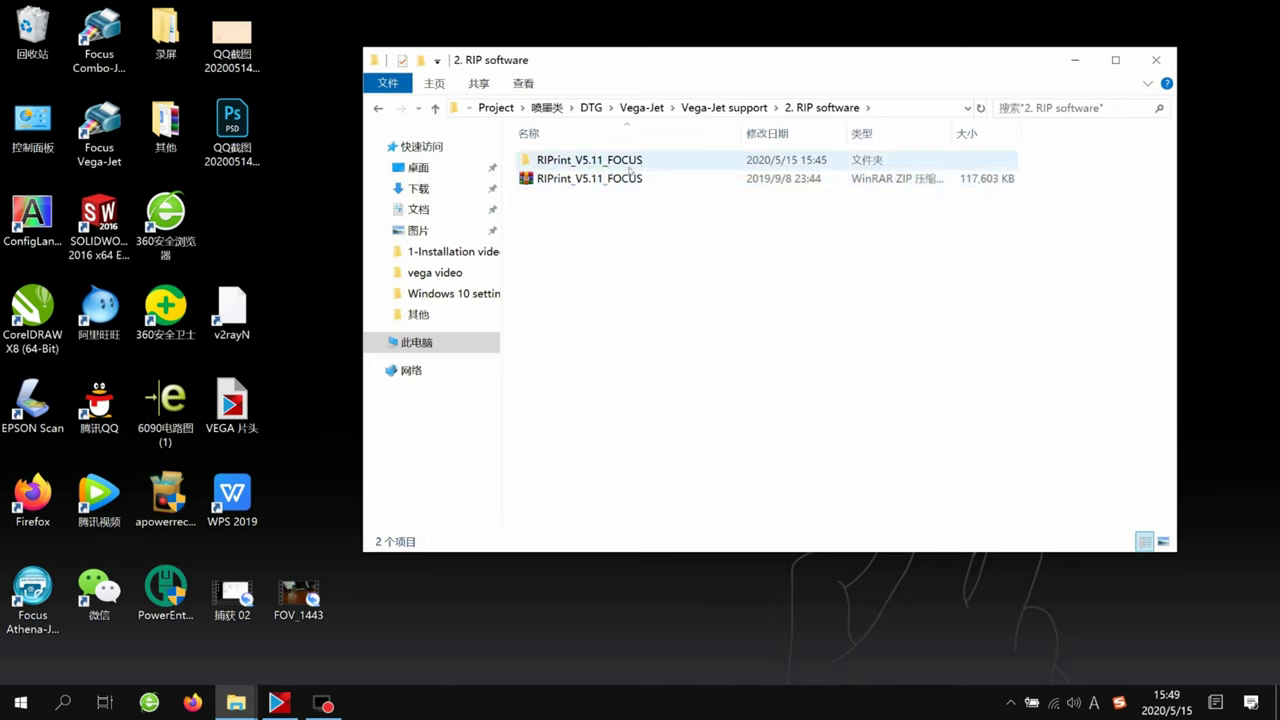
left_click(631, 180)
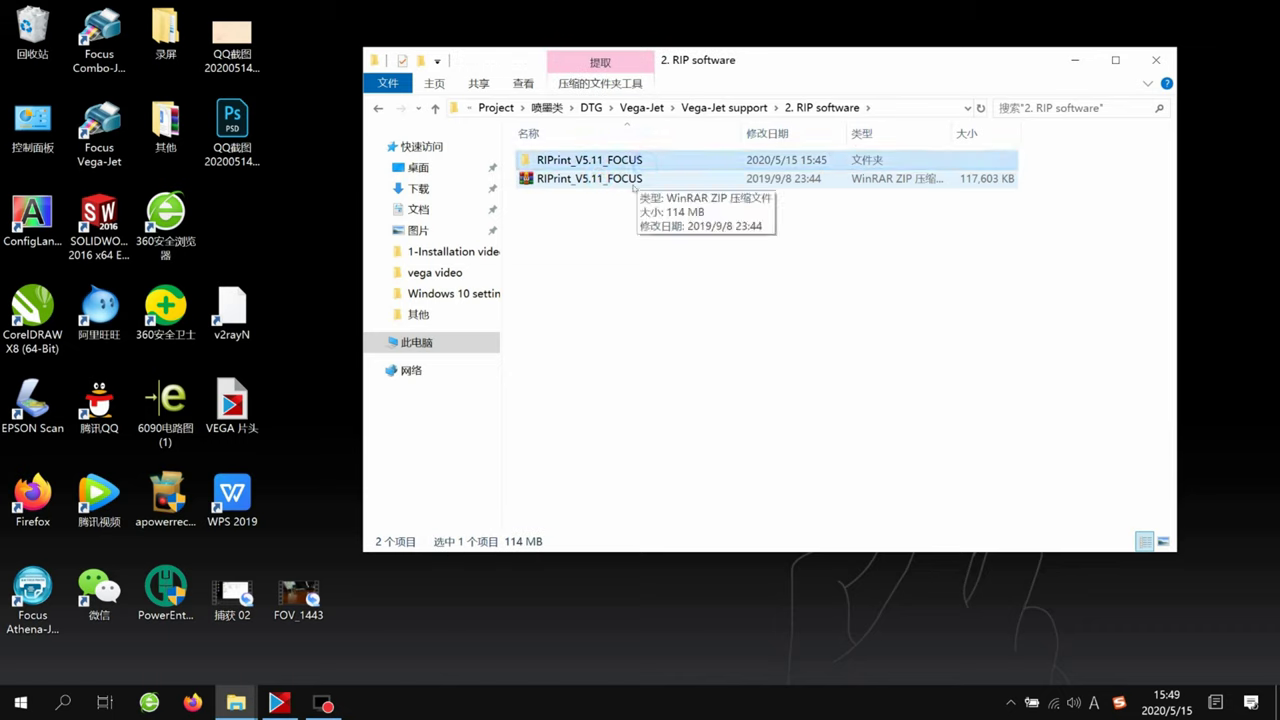
left_click(634, 160)
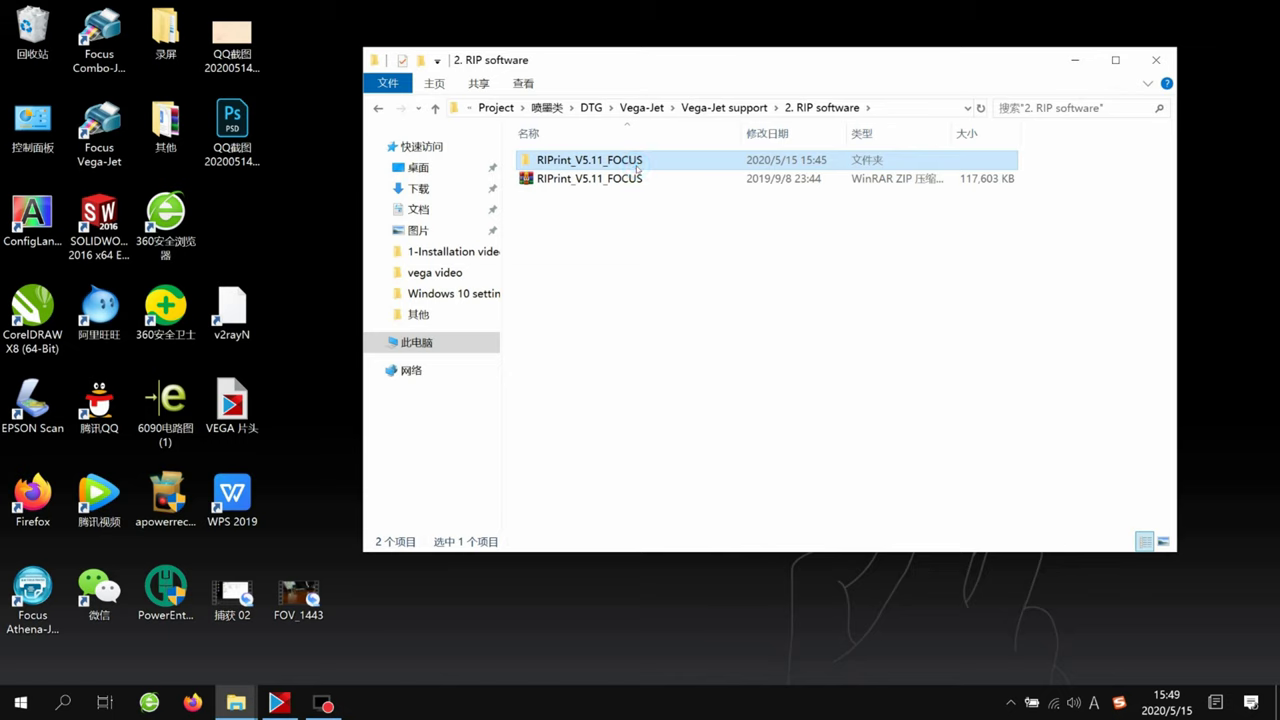
left_click(630, 180)
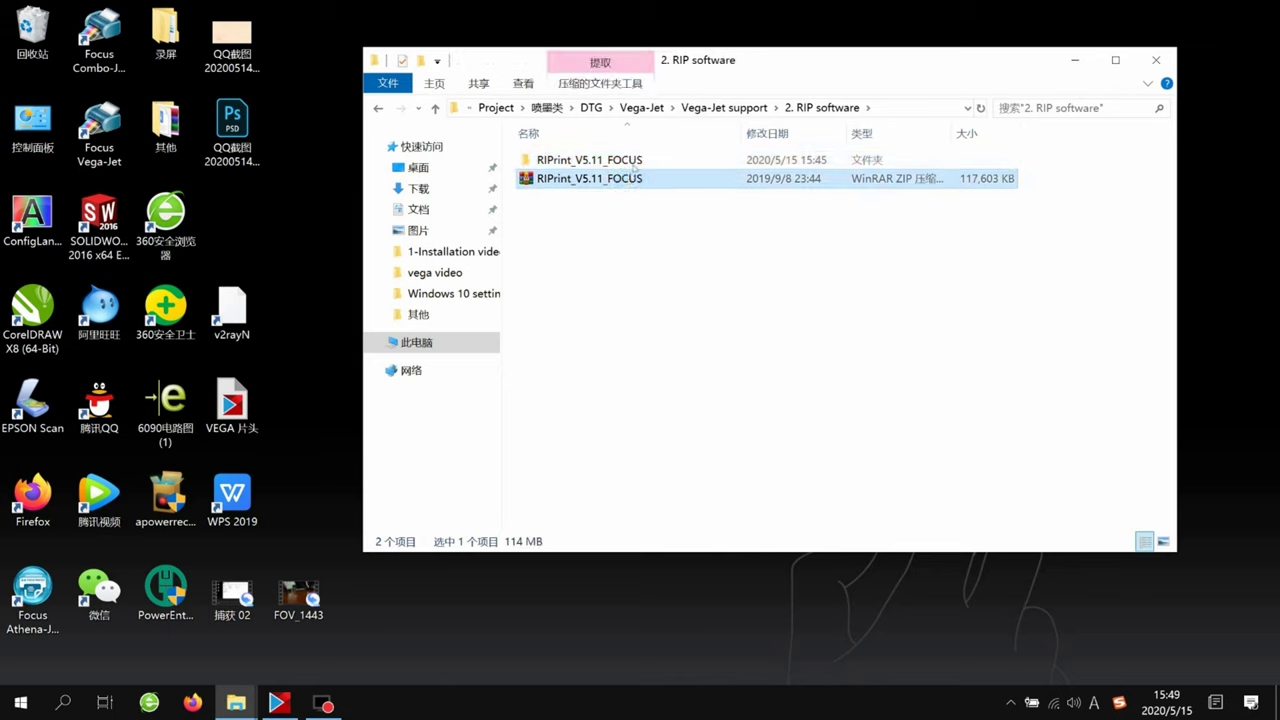
left_click(634, 161)
left_click(622, 179)
double_click(626, 160)
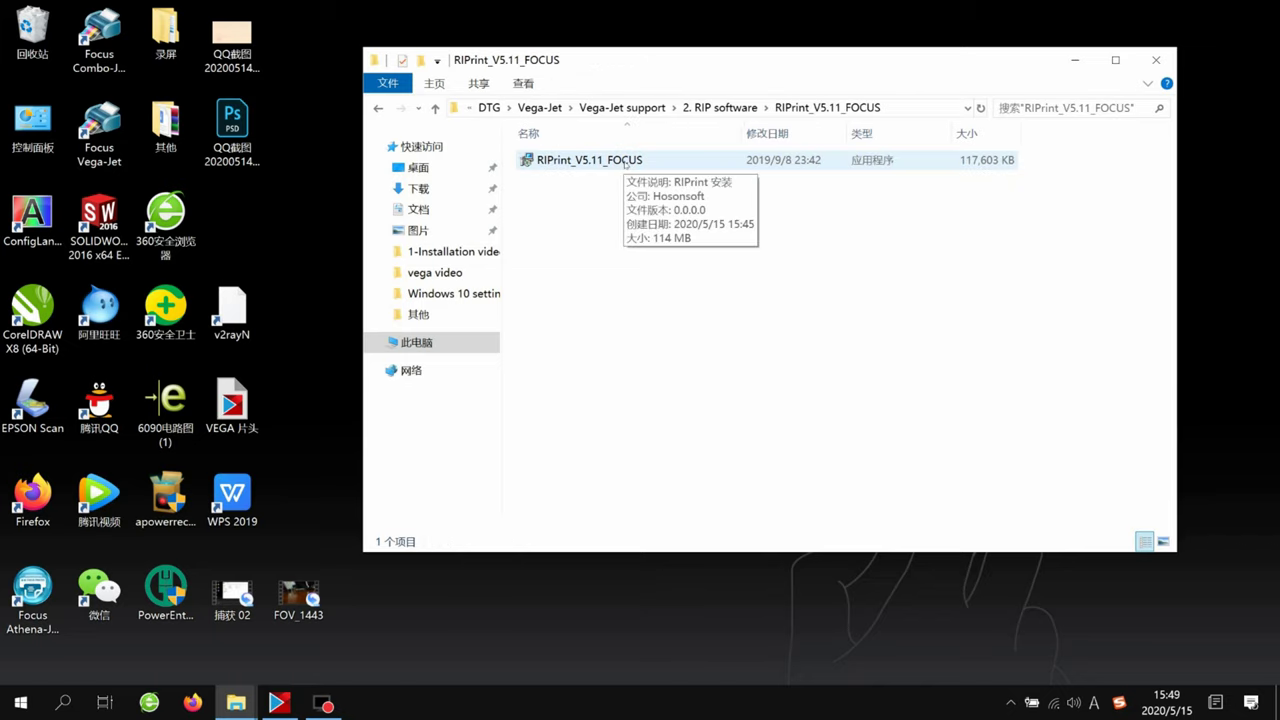
Step: Run the RIPrint_V5.11_FOCUS installer with English as the setup language
double_click(626, 162)
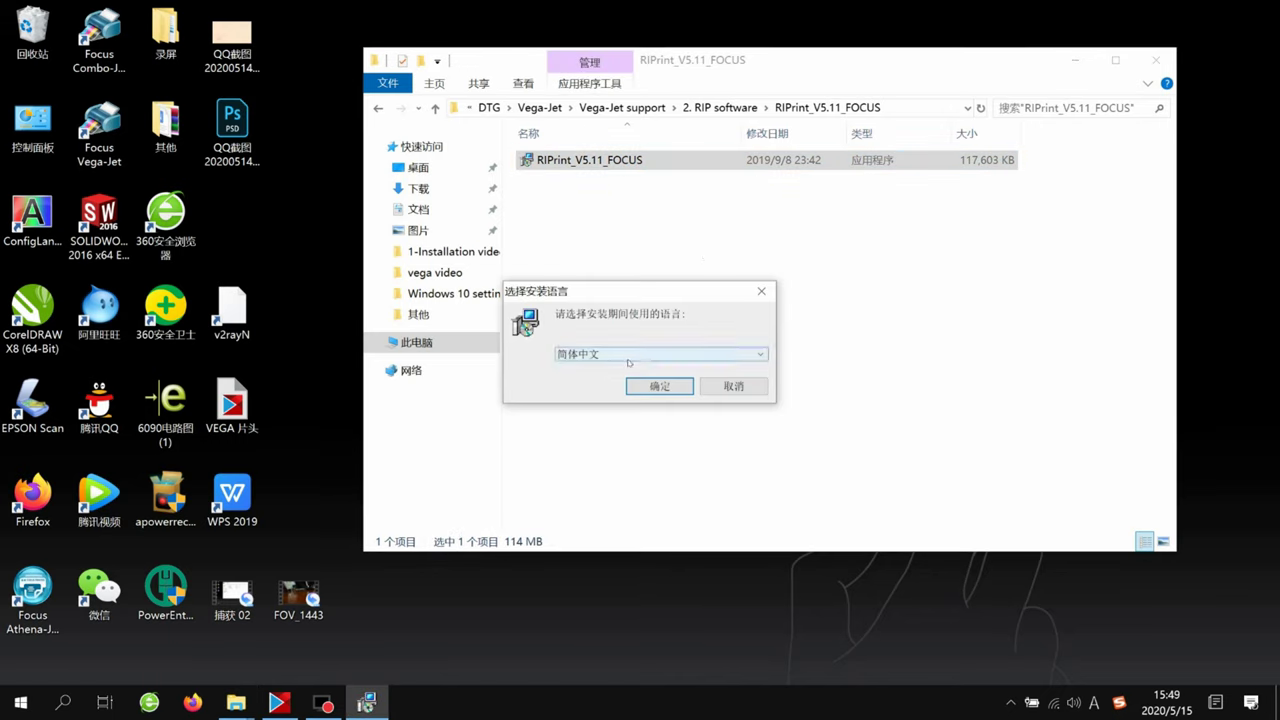
left_click(630, 358)
left_click(614, 368)
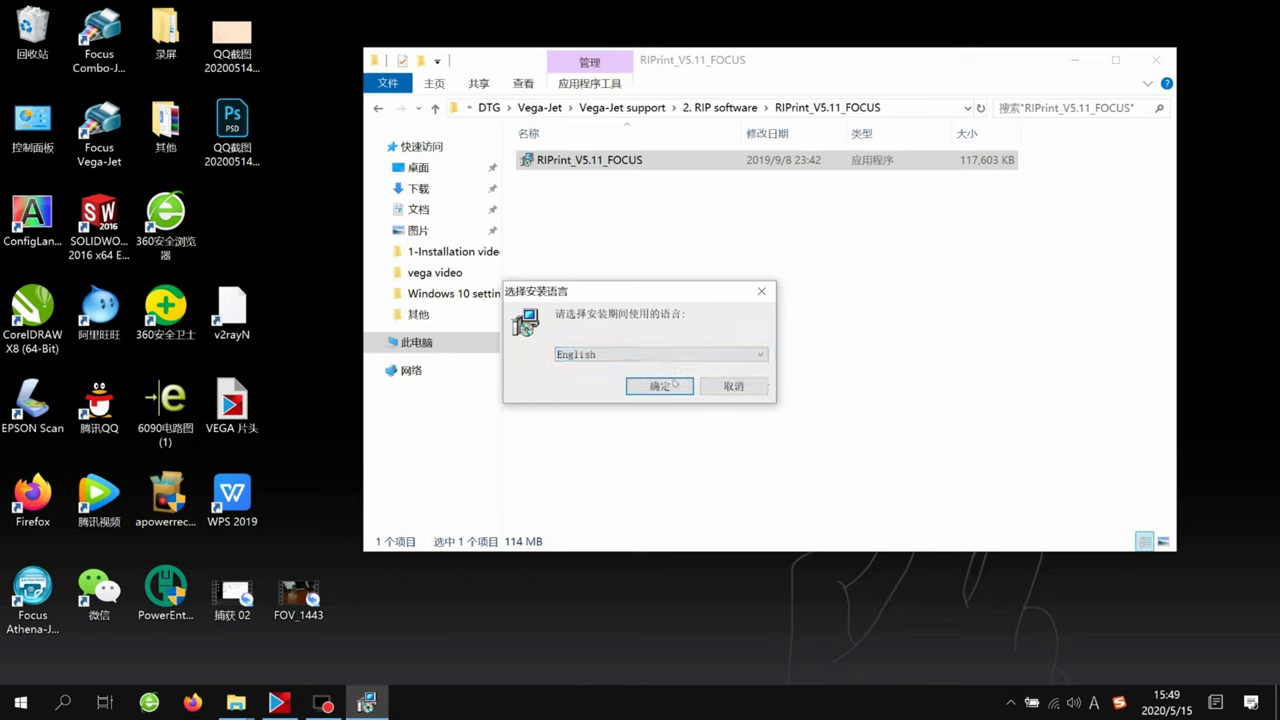
left_click(661, 387)
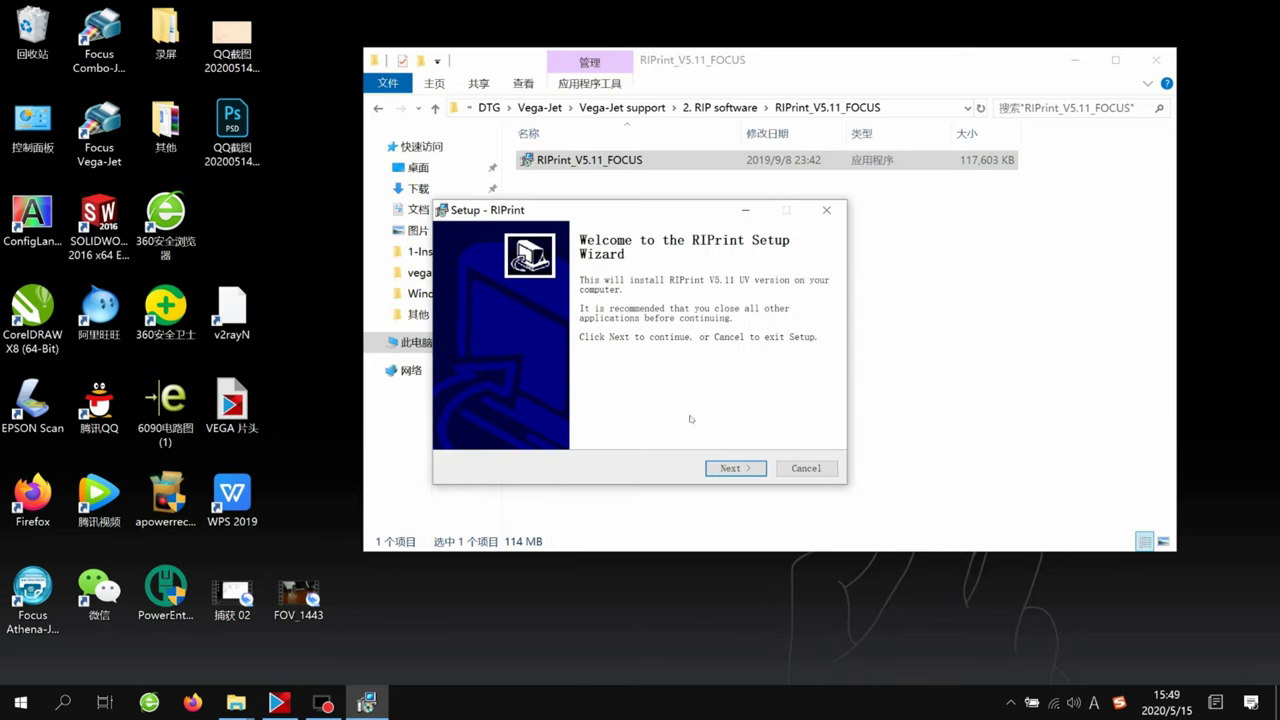
Step: Install RIPrint into C:\Program Files (x86)\RIPrint, keeping the default setup options
left_click(739, 468)
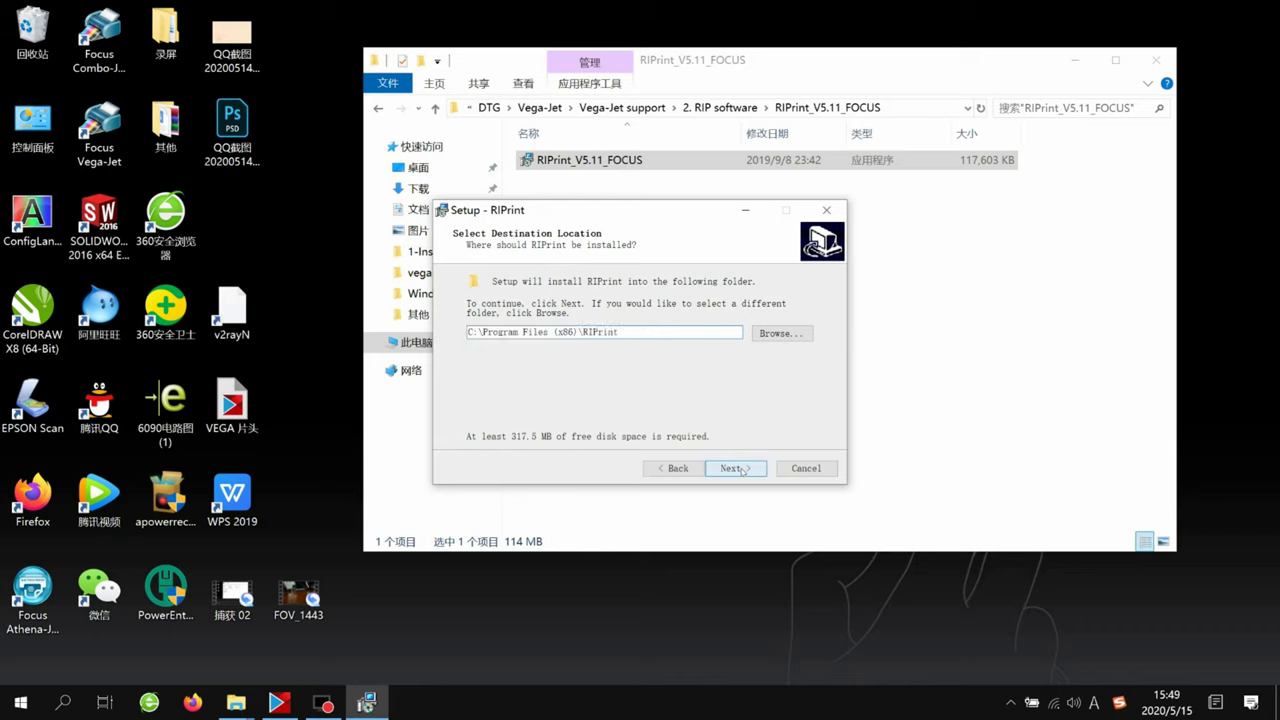
left_click(740, 468)
left_click(738, 468)
left_click(737, 468)
left_click(737, 468)
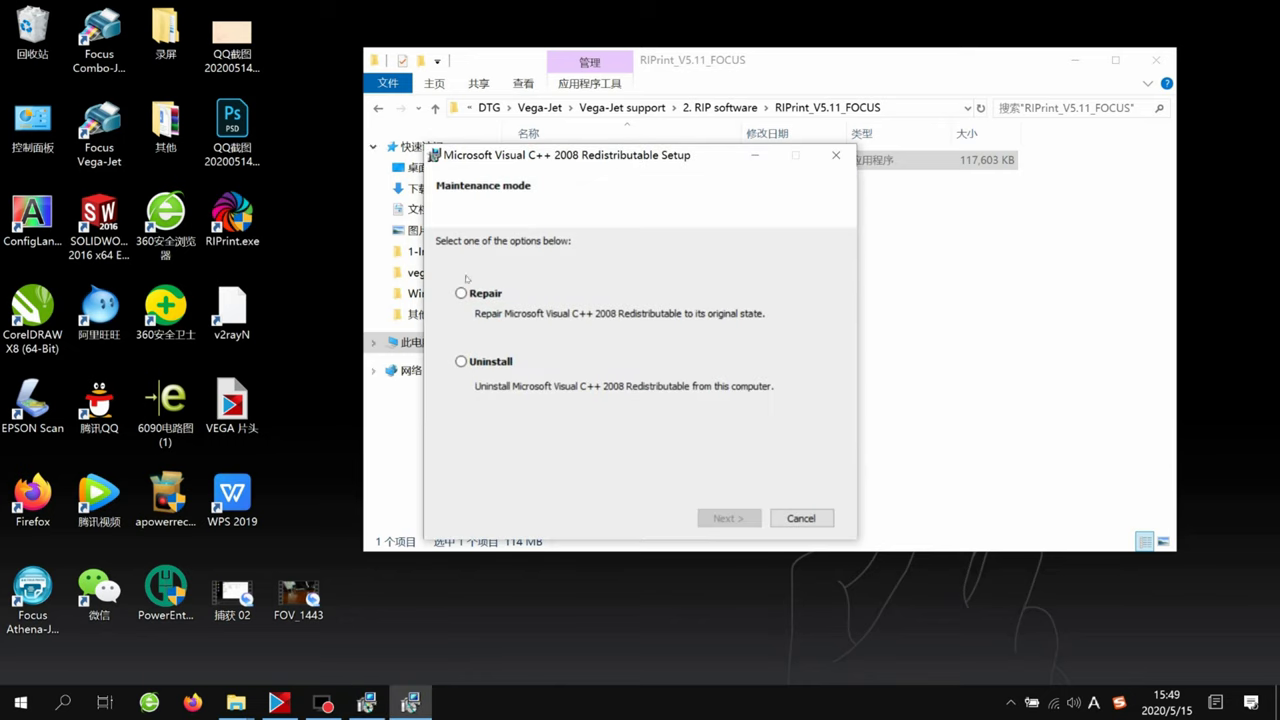
Step: Repair the Microsoft Visual C++ 2008 Redistributable and the Microsoft Visual C++ 2010 x86 Redistributable
left_click(480, 295)
left_click(729, 518)
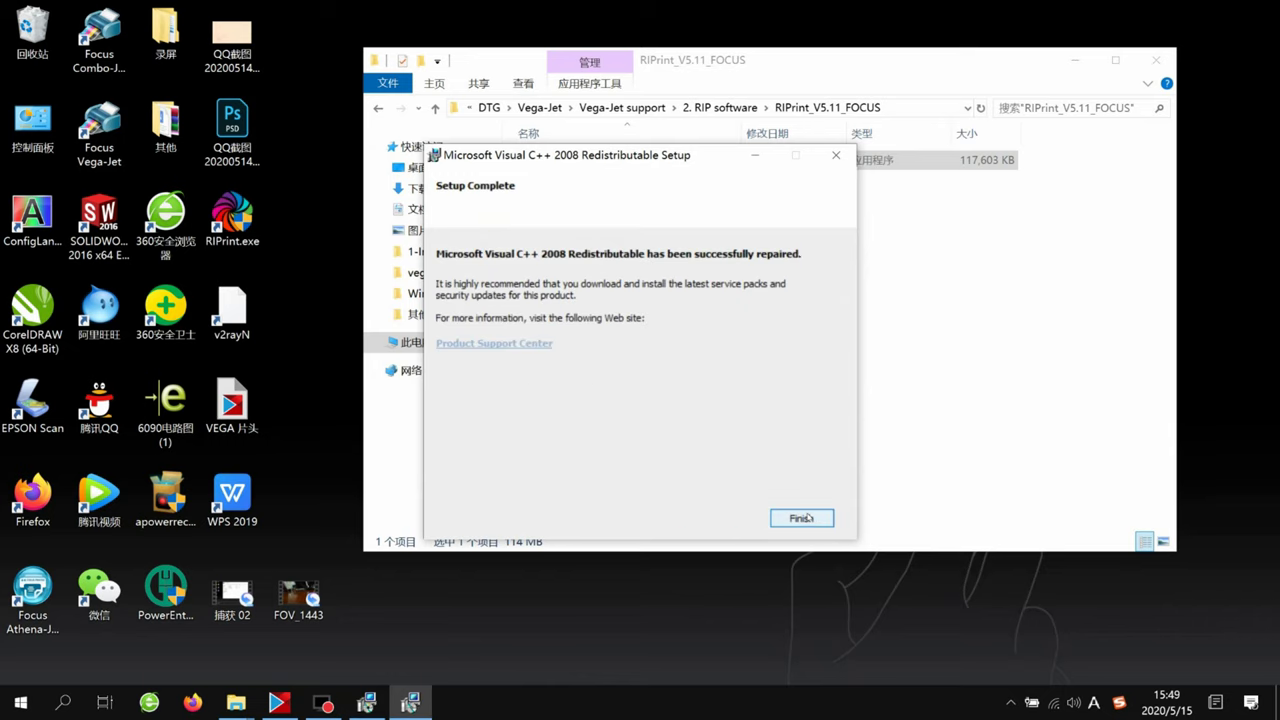
left_click(801, 518)
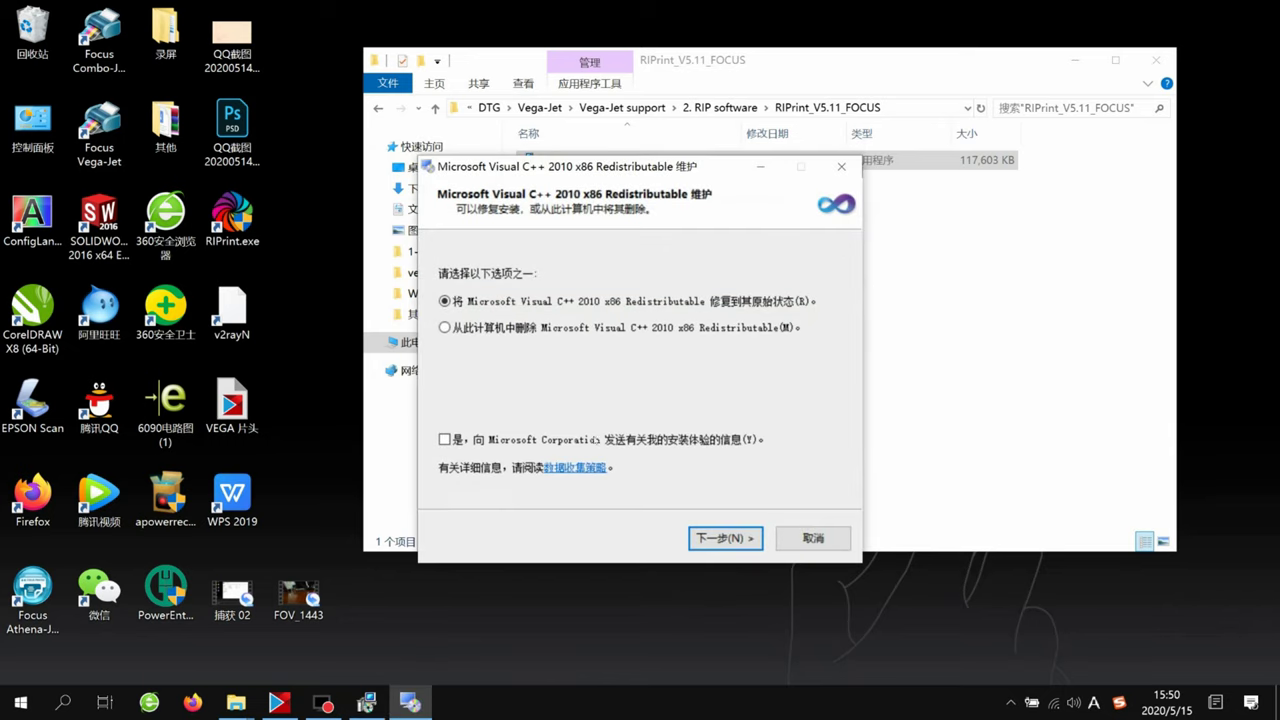
left_click(738, 540)
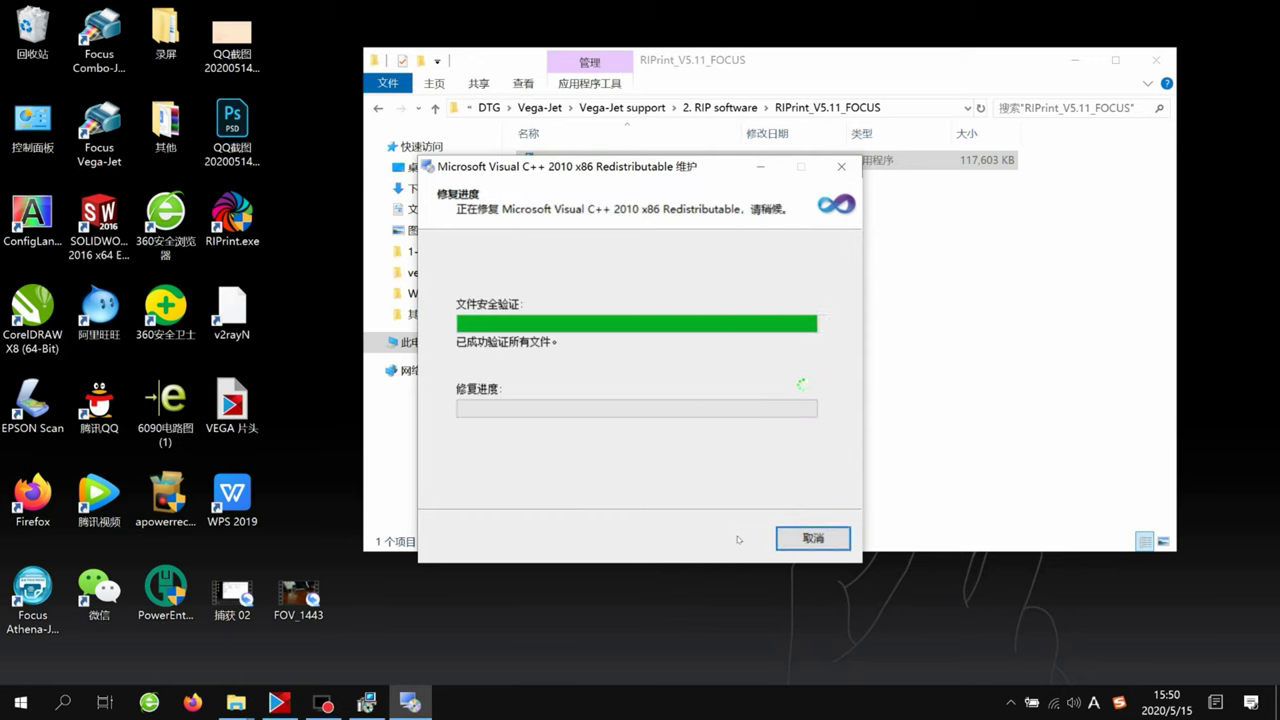
left_click(813, 540)
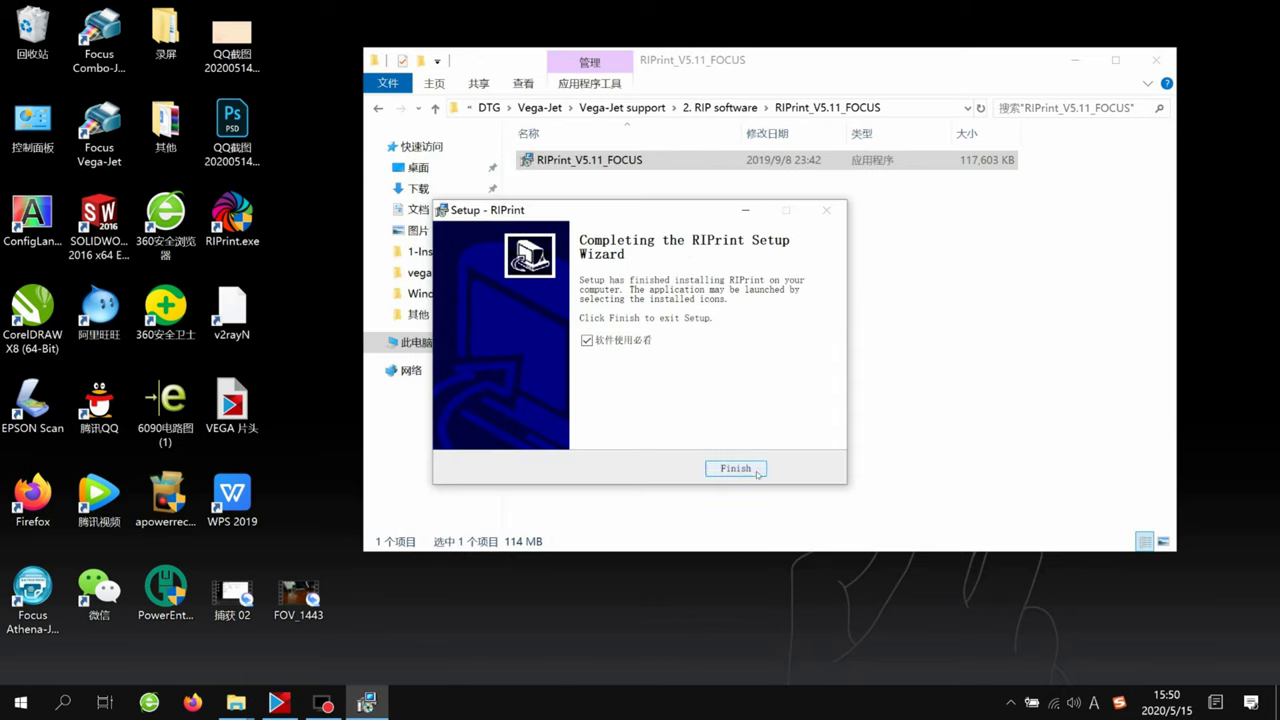
Step: Finish the RIPrint setup with the 软件使用必看 option unchecked and minimise the RIPrint_V5.11_FOCUS folder window
left_click(601, 340)
left_click(740, 469)
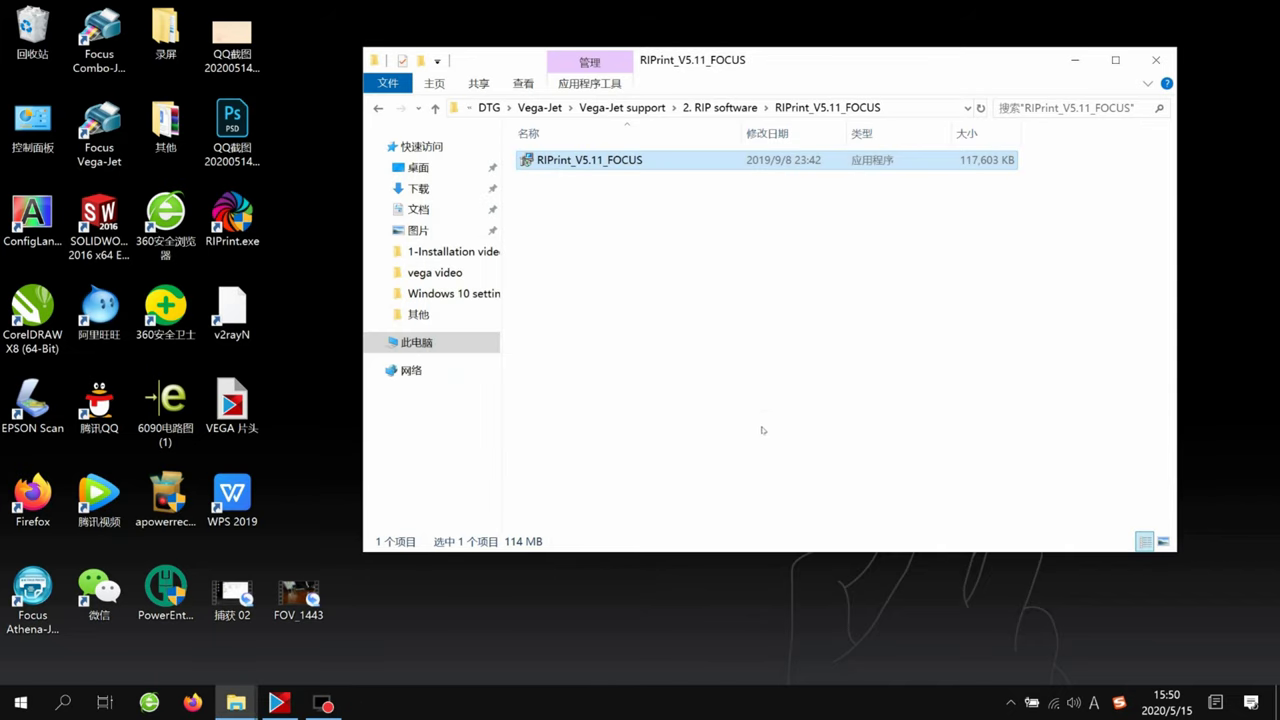
left_click(763, 429)
left_click(1070, 58)
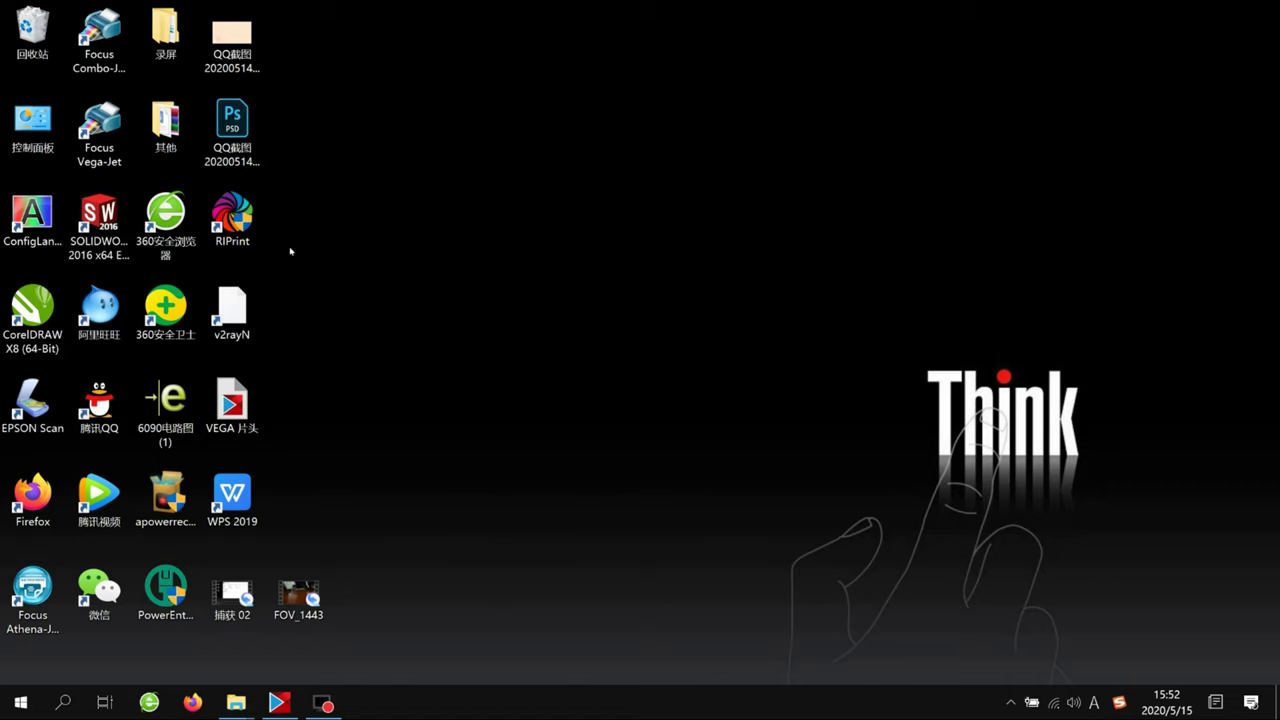
Step: Launch RIPrint from the desktop and check the default EPS-XP600 printer in the printer settings
left_click(246, 222)
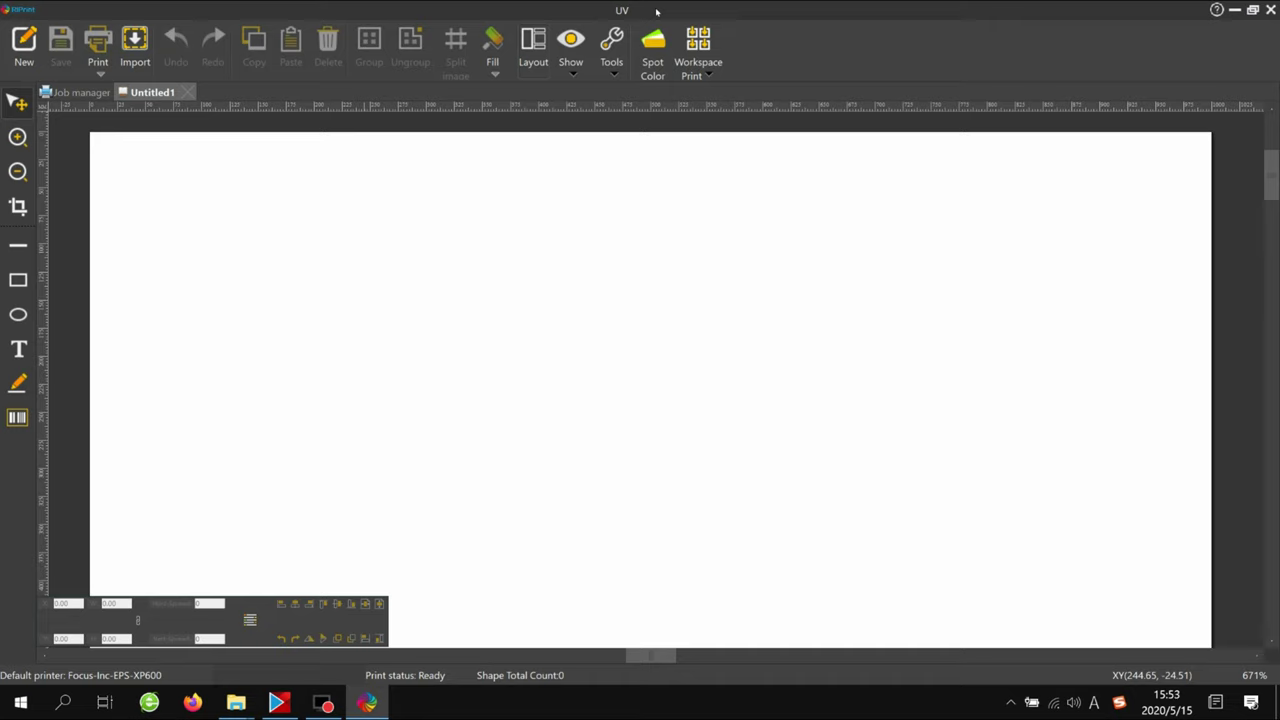
left_click(12, 10)
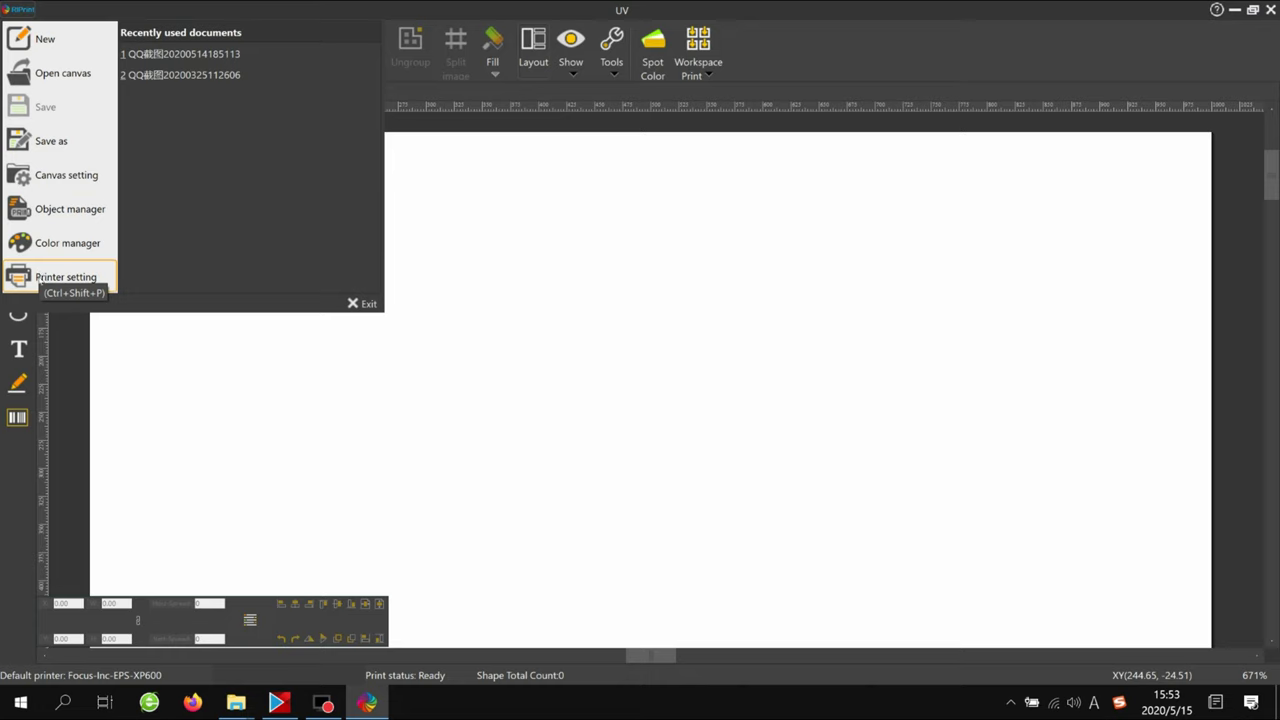
left_click(40, 280)
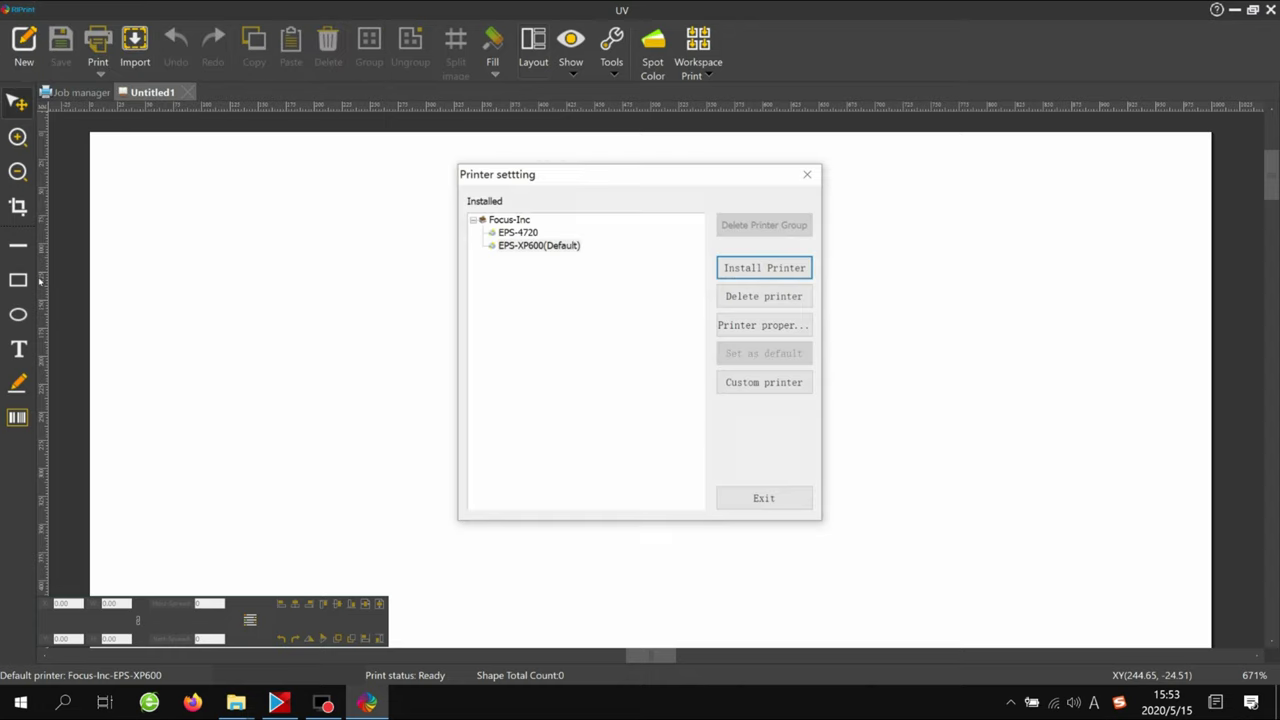
left_click(502, 245)
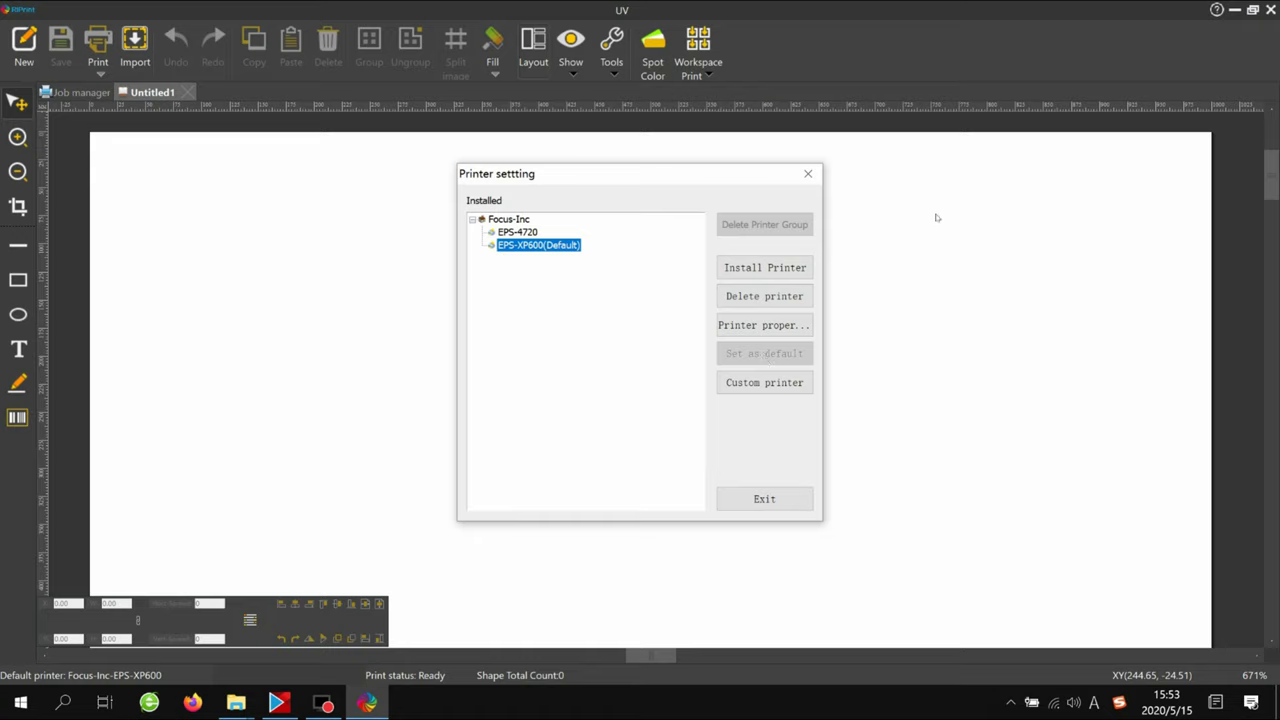
left_click(808, 173)
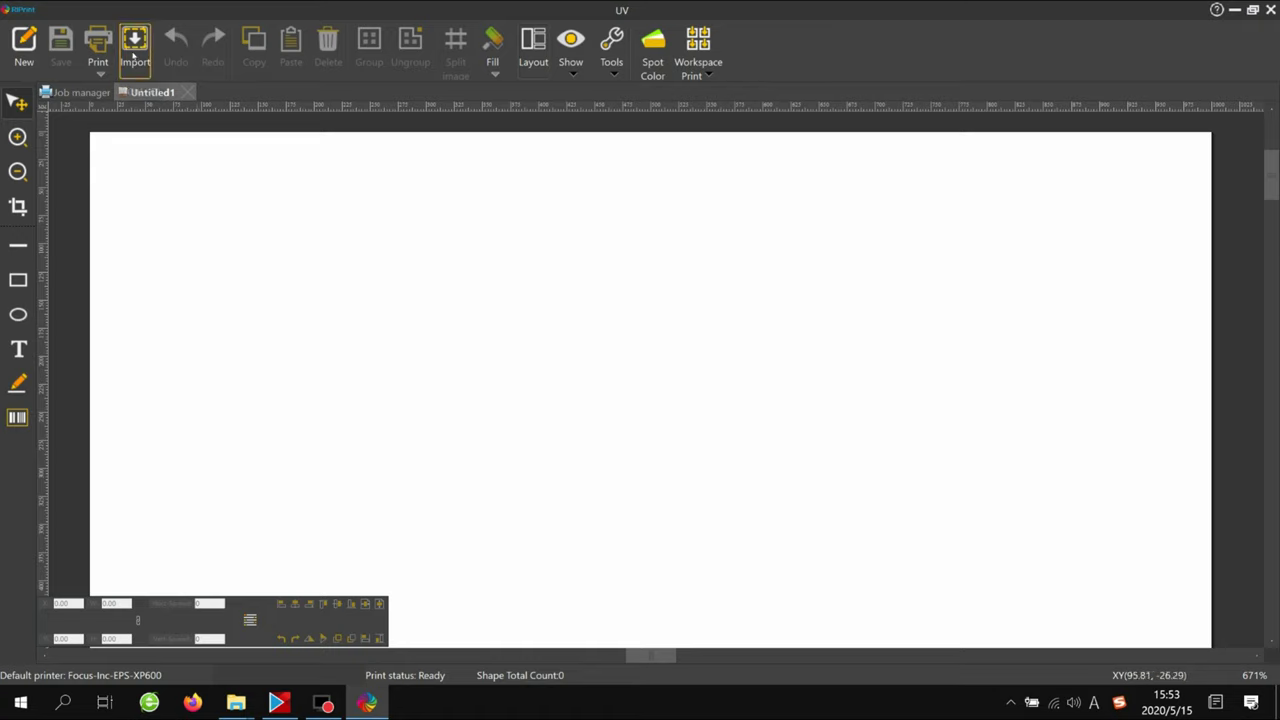
left_click(133, 50)
left_click(755, 258)
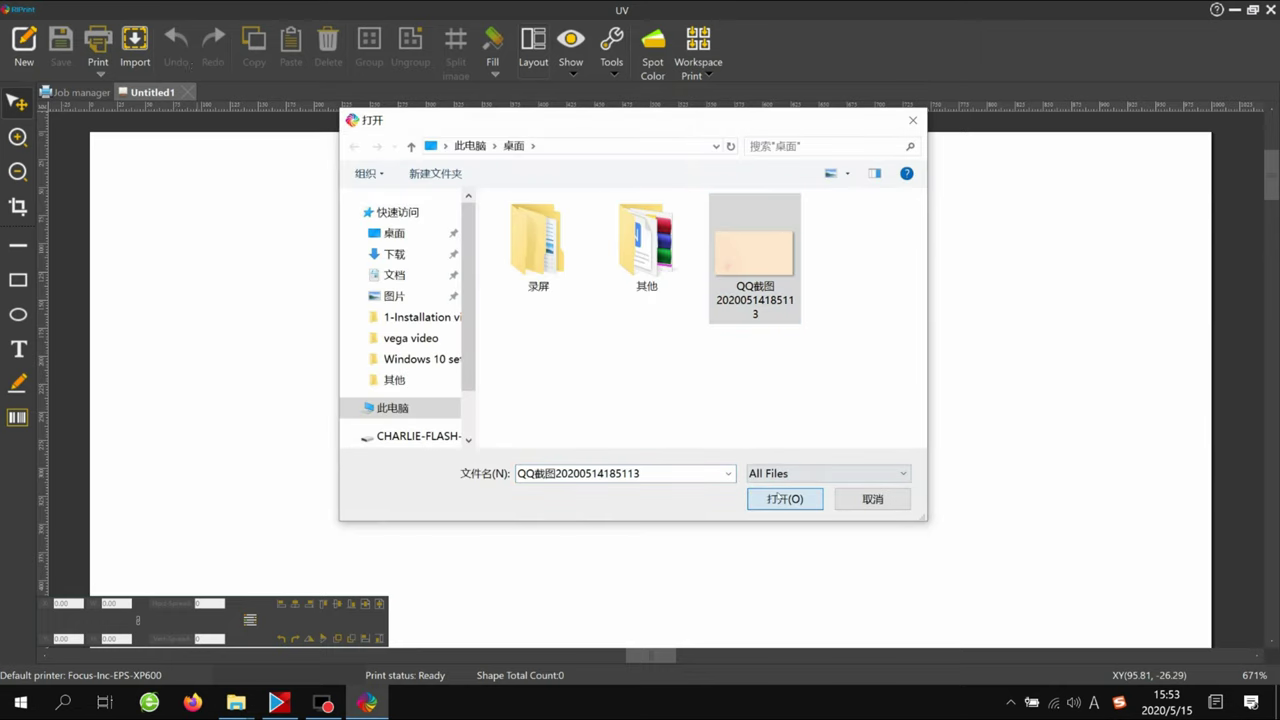
left_click(778, 495)
left_click(697, 397)
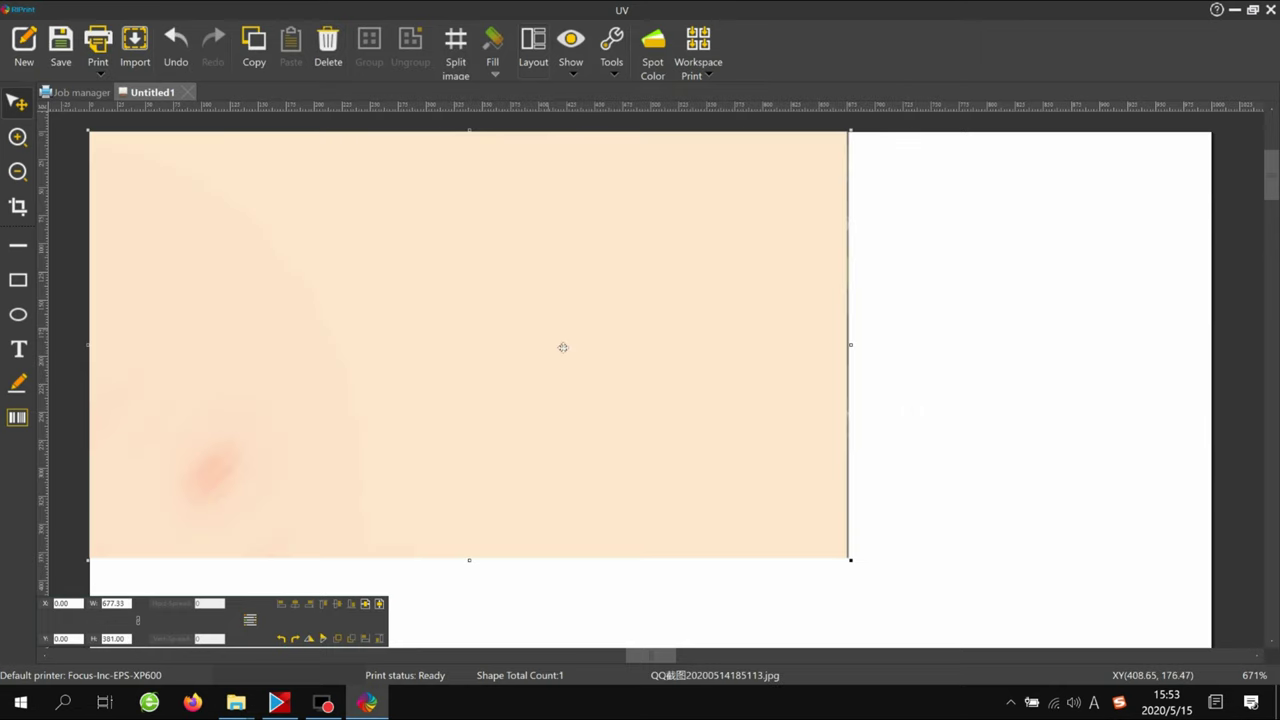
left_click_drag(563, 347, 612, 378)
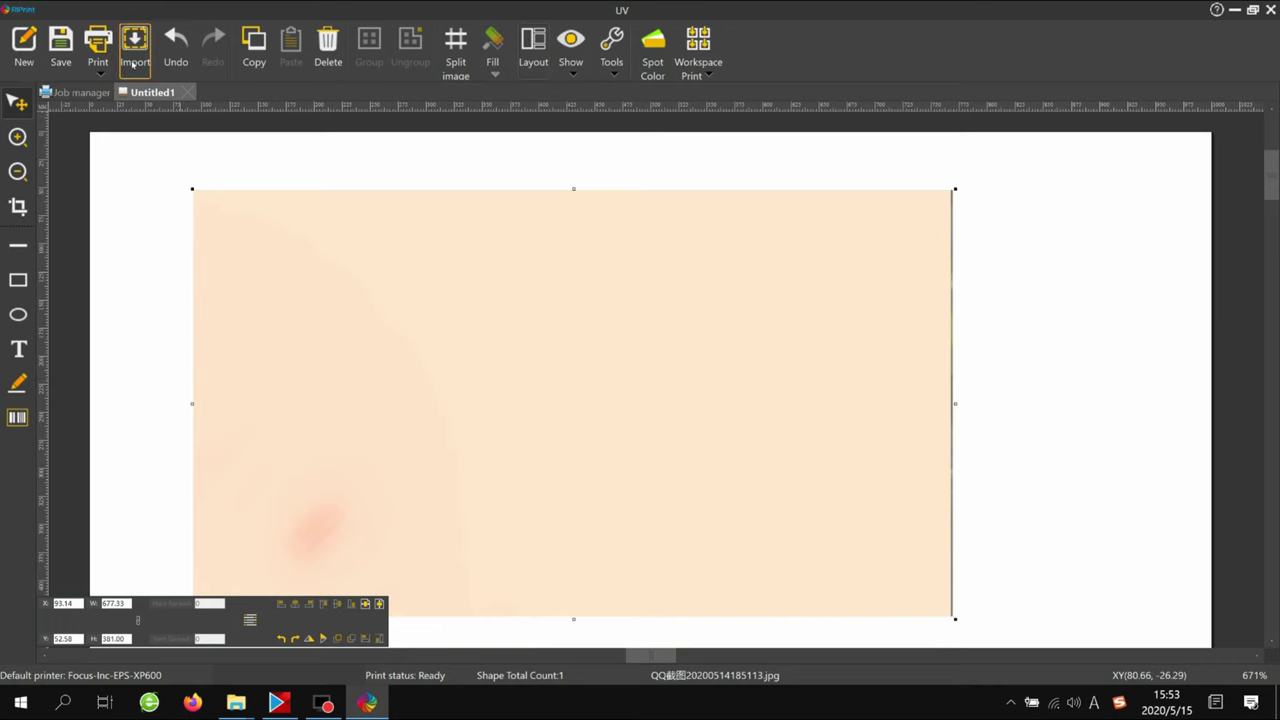
Step: Review the available FOCUS print solutions for the image, leave the print settings without printing, and minimise RIPrint
left_click(98, 45)
left_click(520, 169)
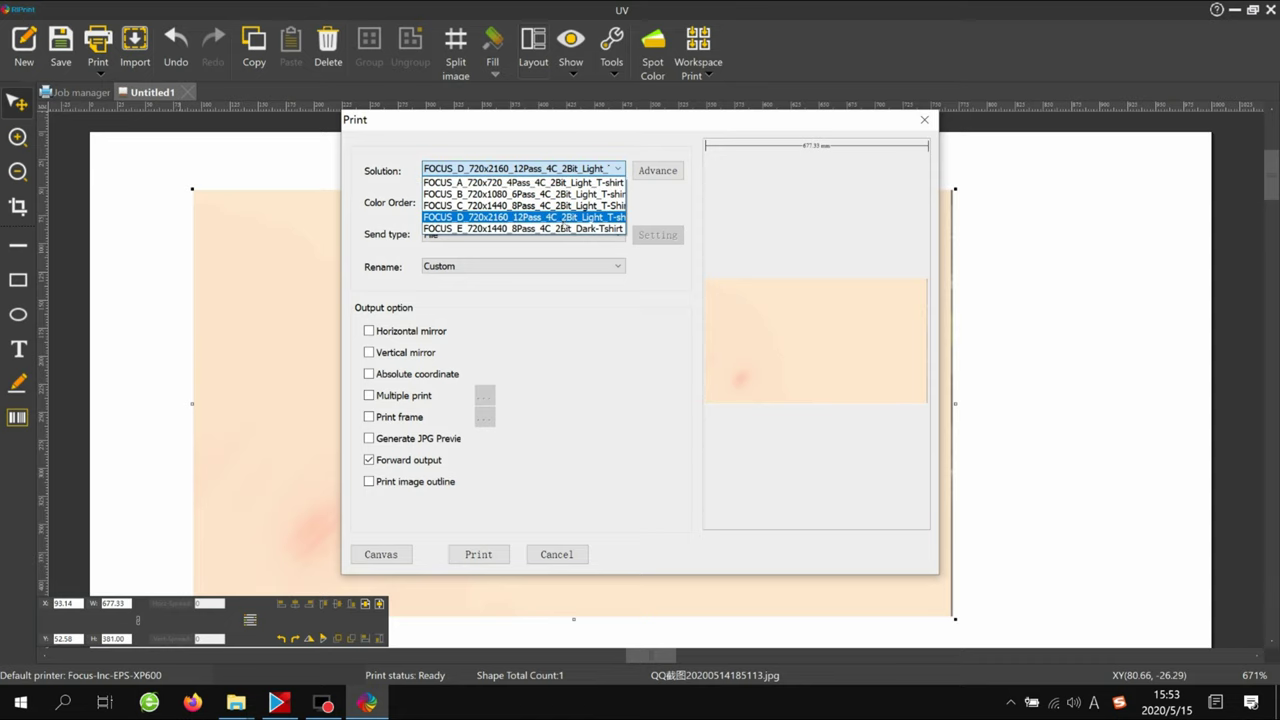
left_click(575, 250)
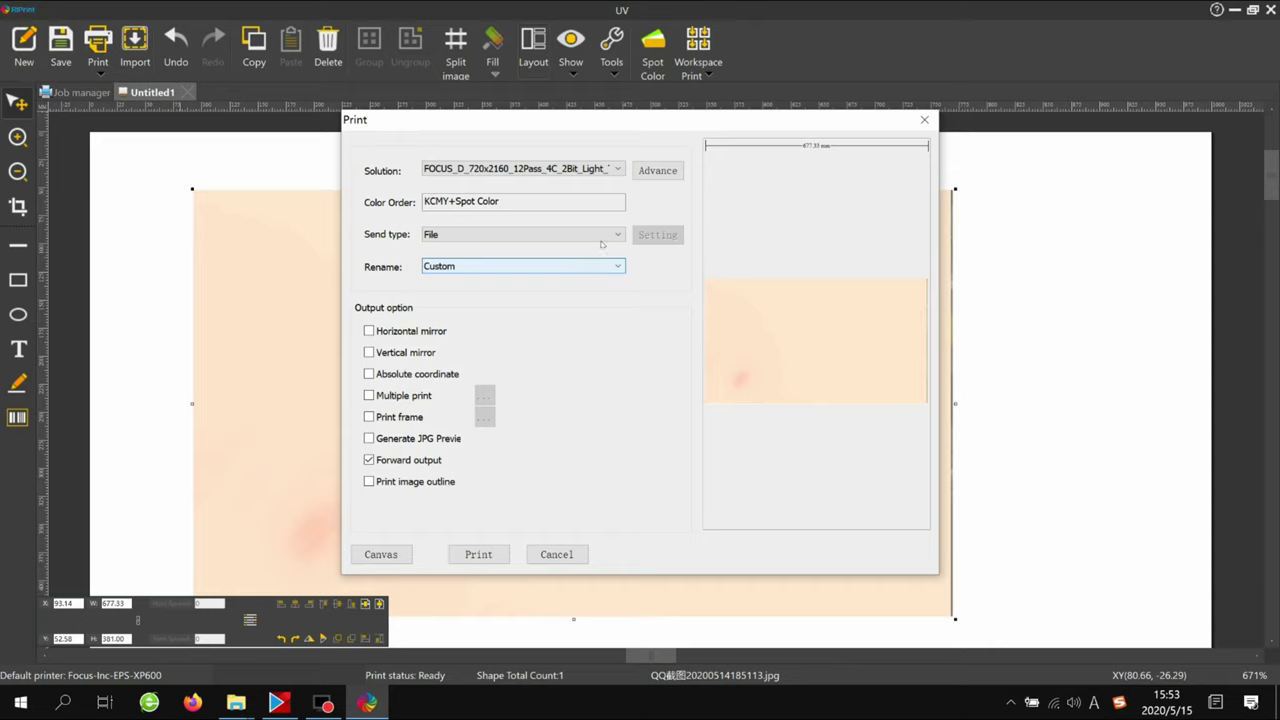
left_click(924, 122)
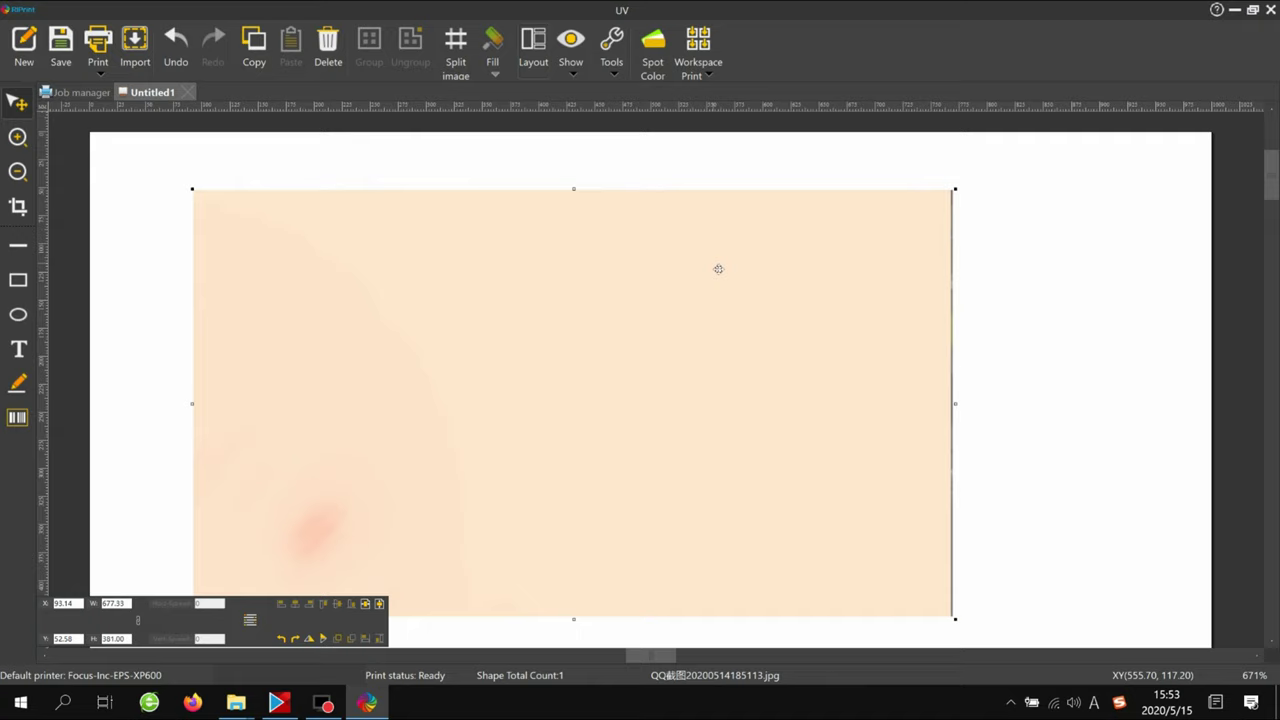
left_click(1236, 10)
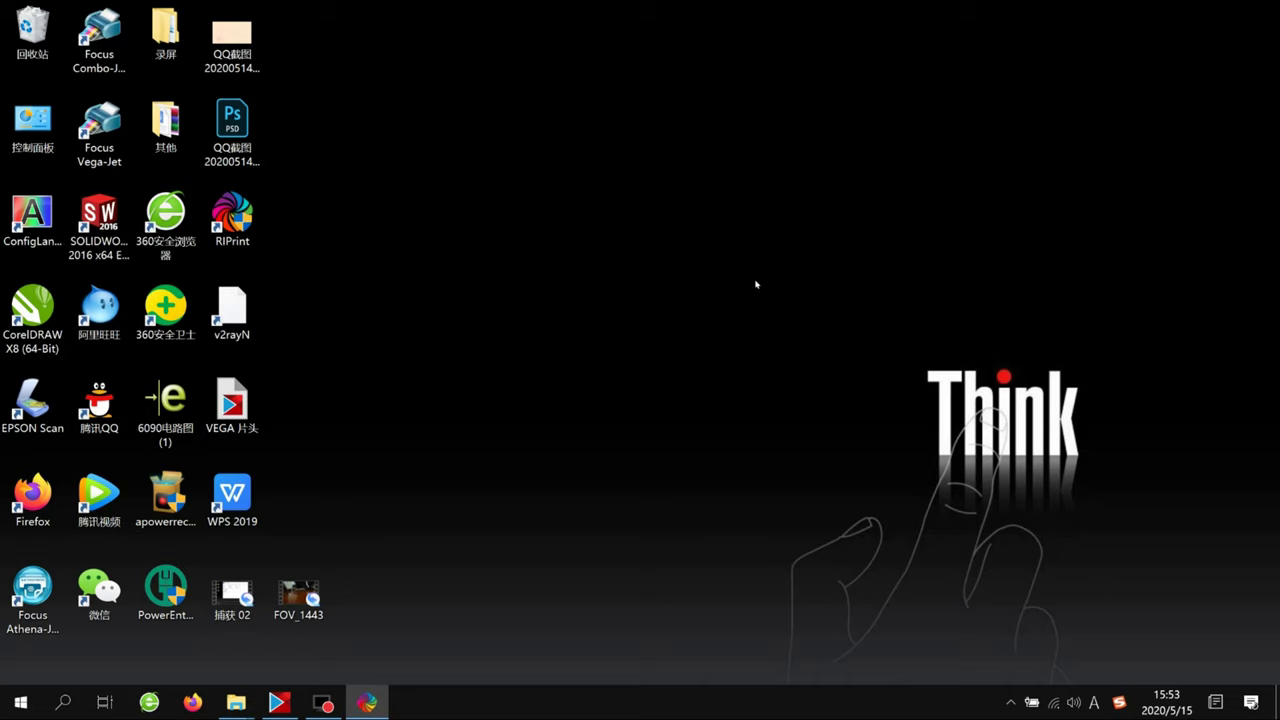